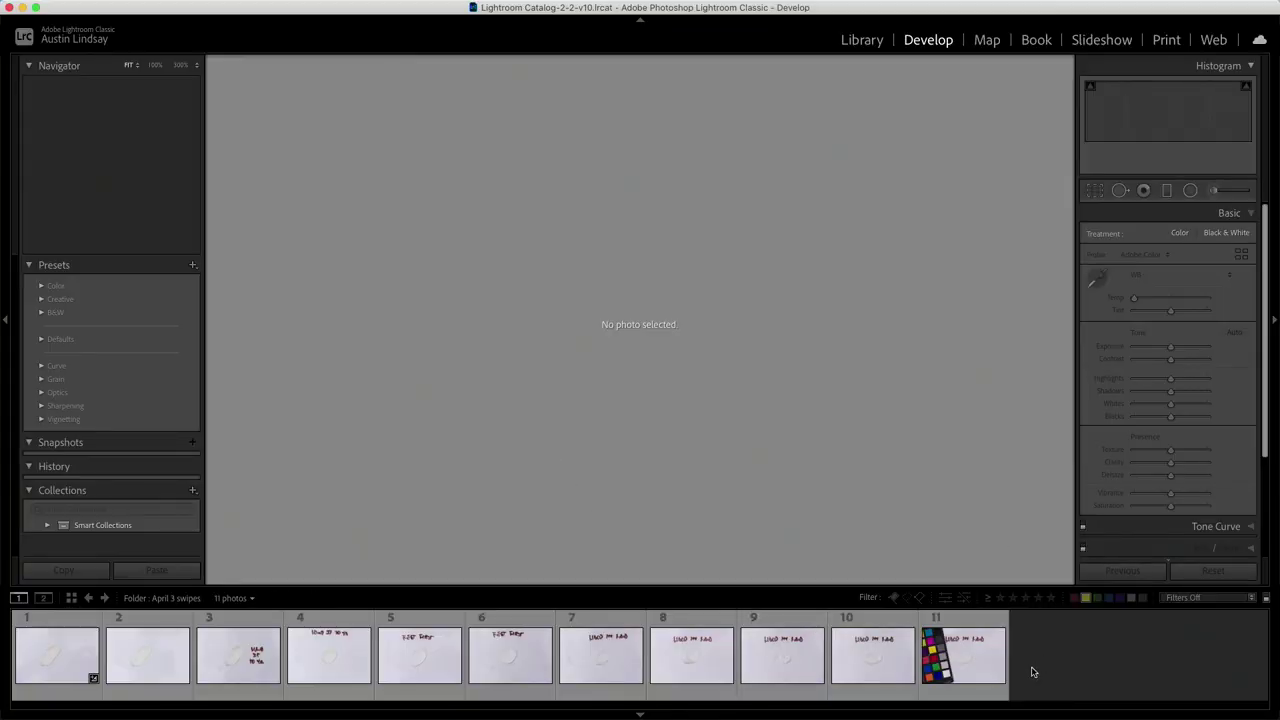
- Set a custom white balance (Temp 5,600, Tint -6) from the colour chart's grey patch
left_click(966, 660)
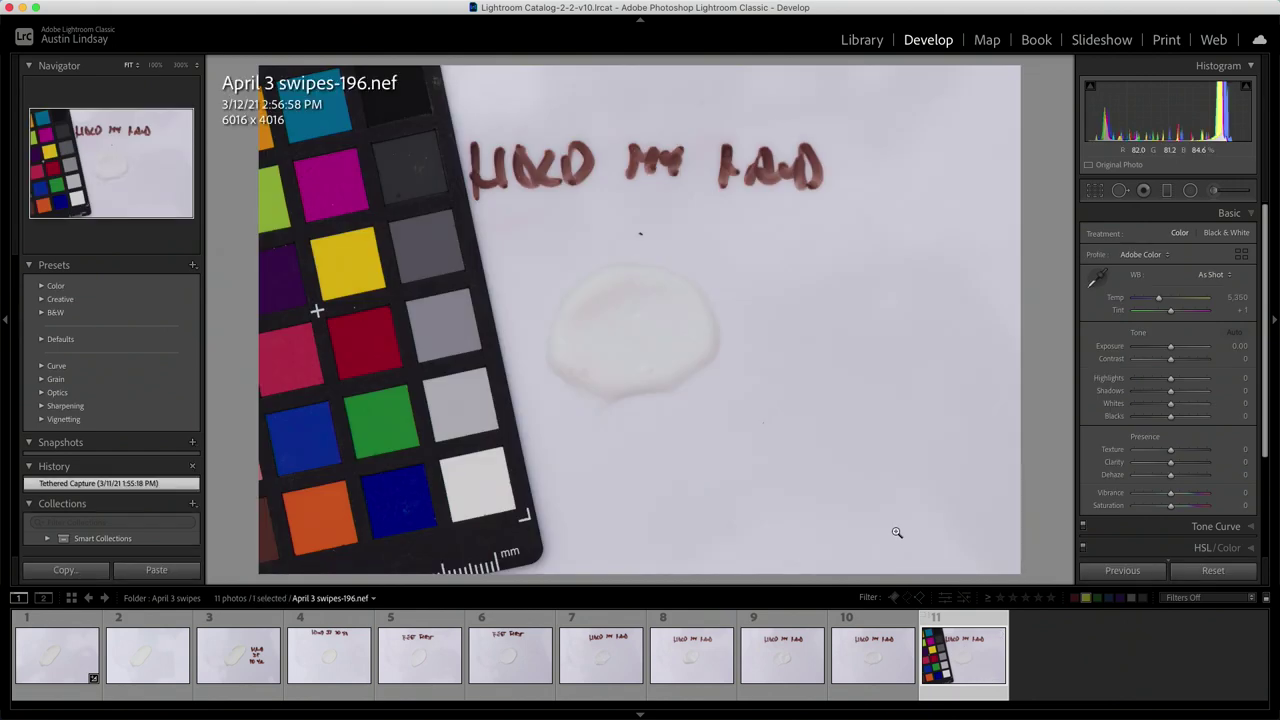
key("w")
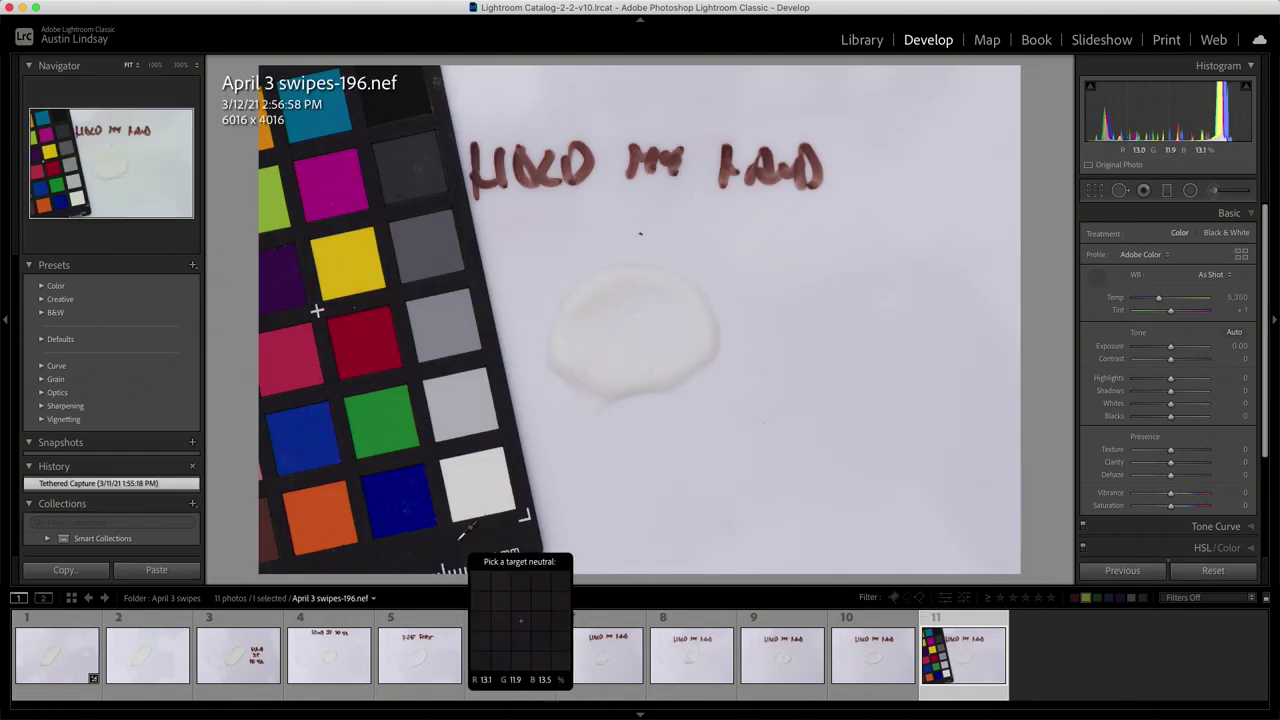
left_click(466, 404)
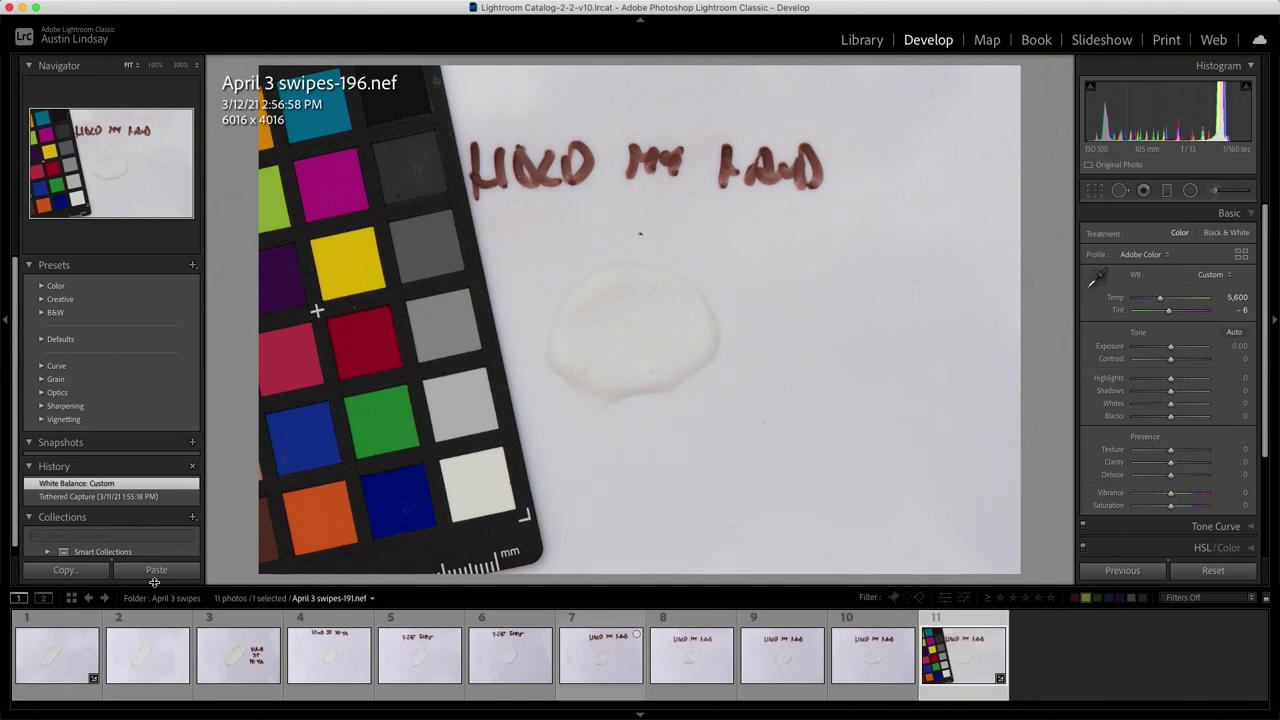
- Synchronize that white balance to all 11 April 3 swipes photos
left_click(59, 663, "shift")
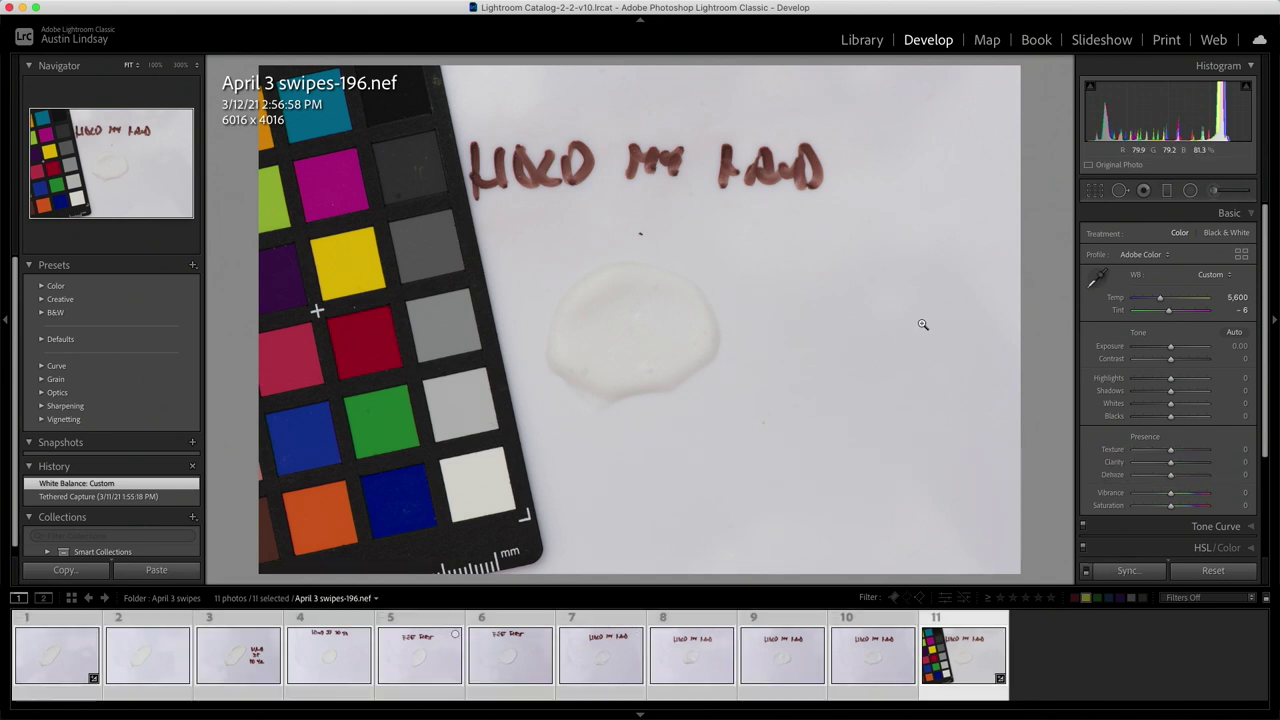
left_click(1142, 574)
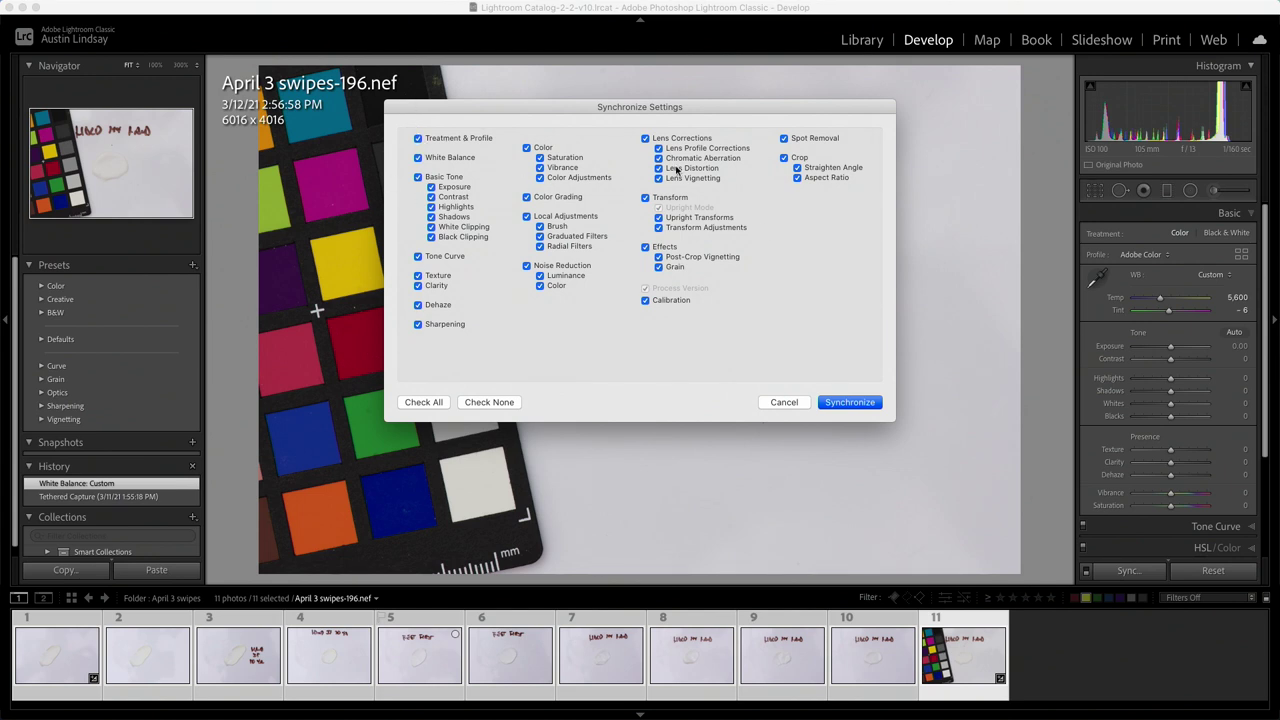
left_click(849, 402)
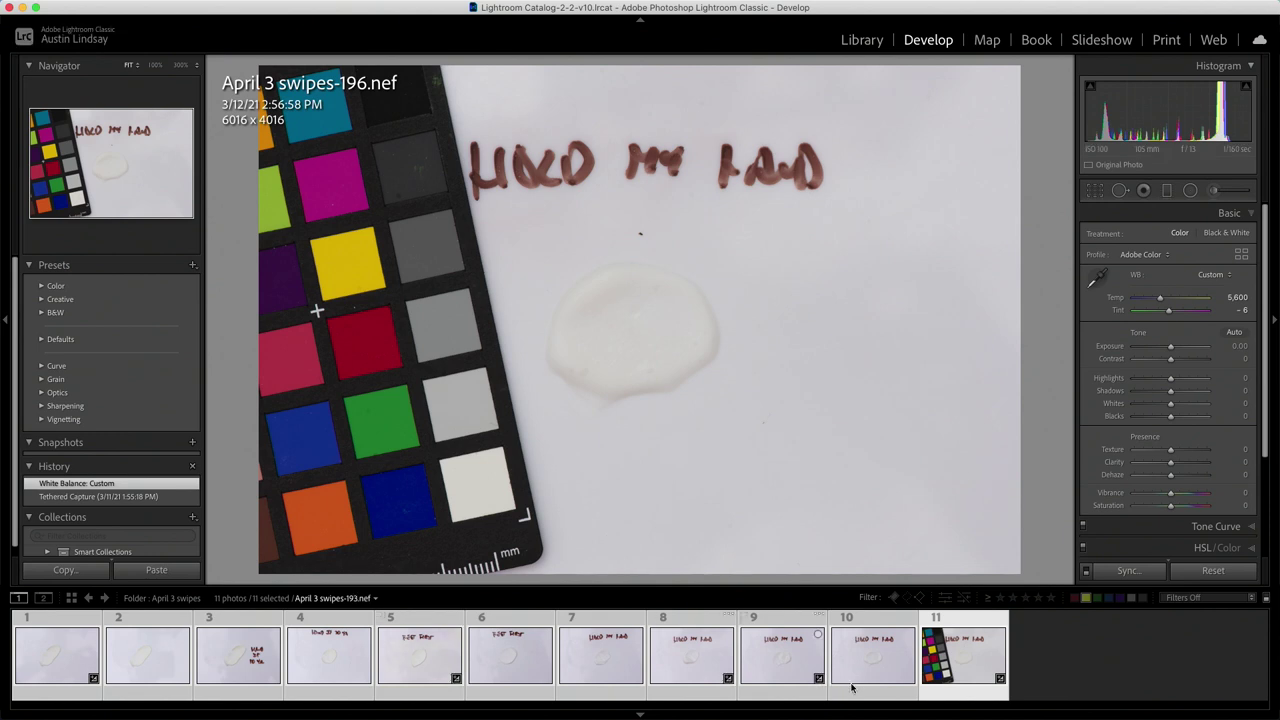
left_click(1112, 676)
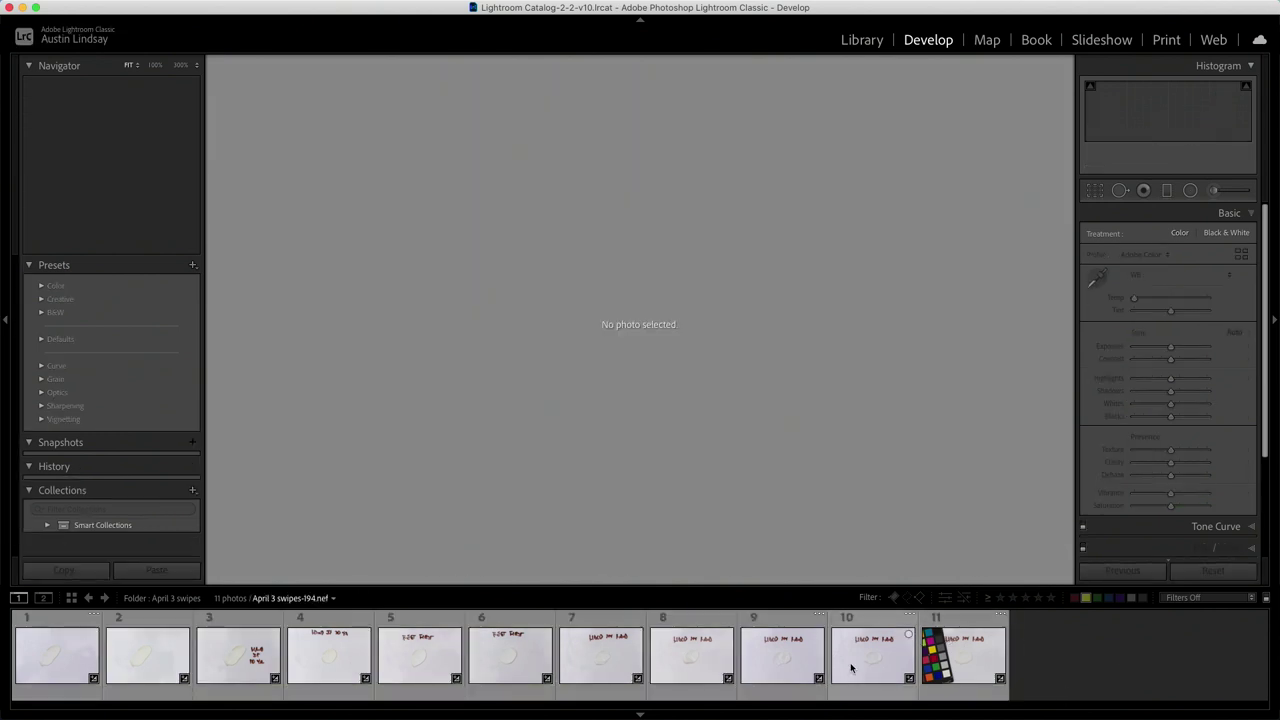
- Give April 3 swipes-194 chromatic aberration and lens profile corrections and +0.40 exposure
left_click(851, 668)
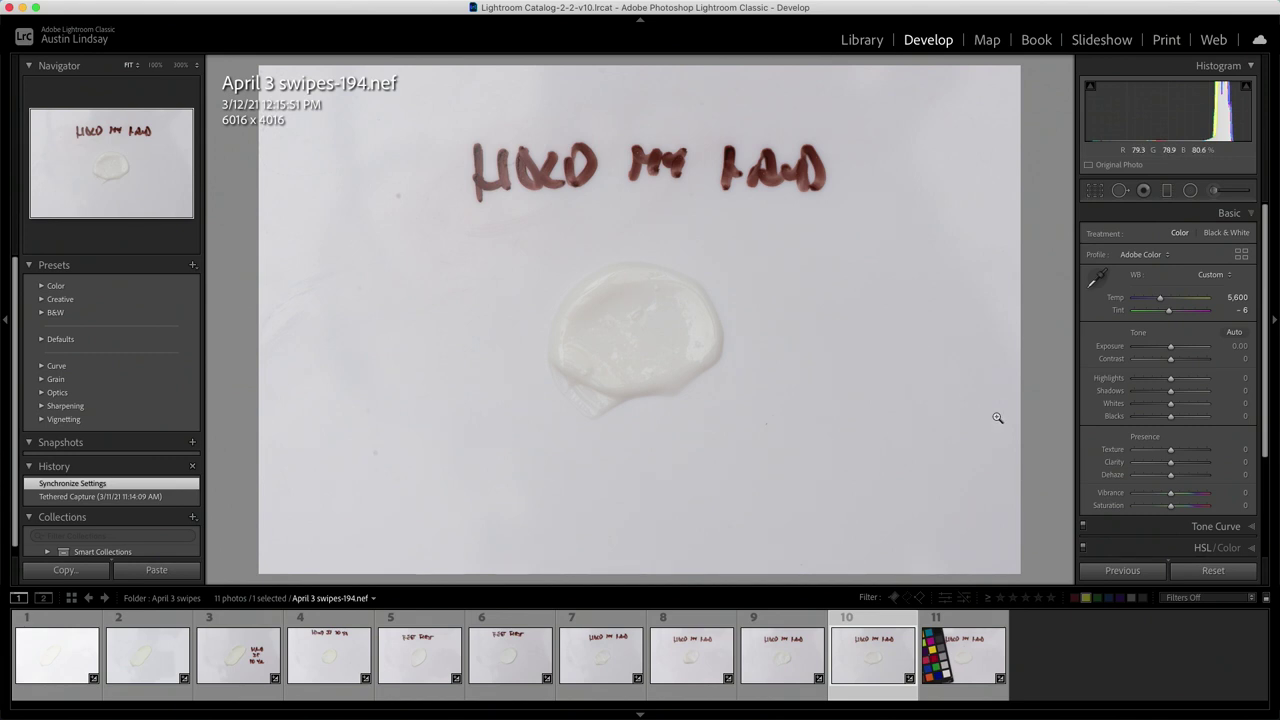
left_click_drag(1266, 418, 1273, 545)
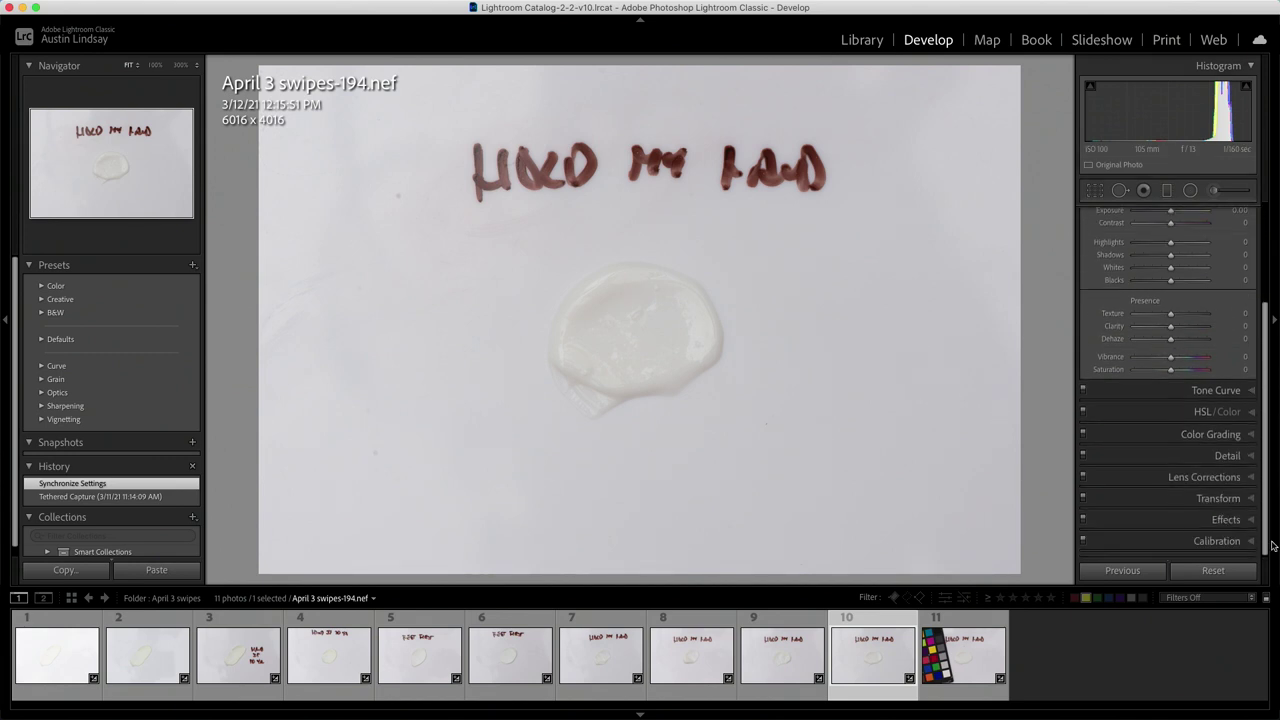
left_click(1132, 478)
left_click(1091, 300)
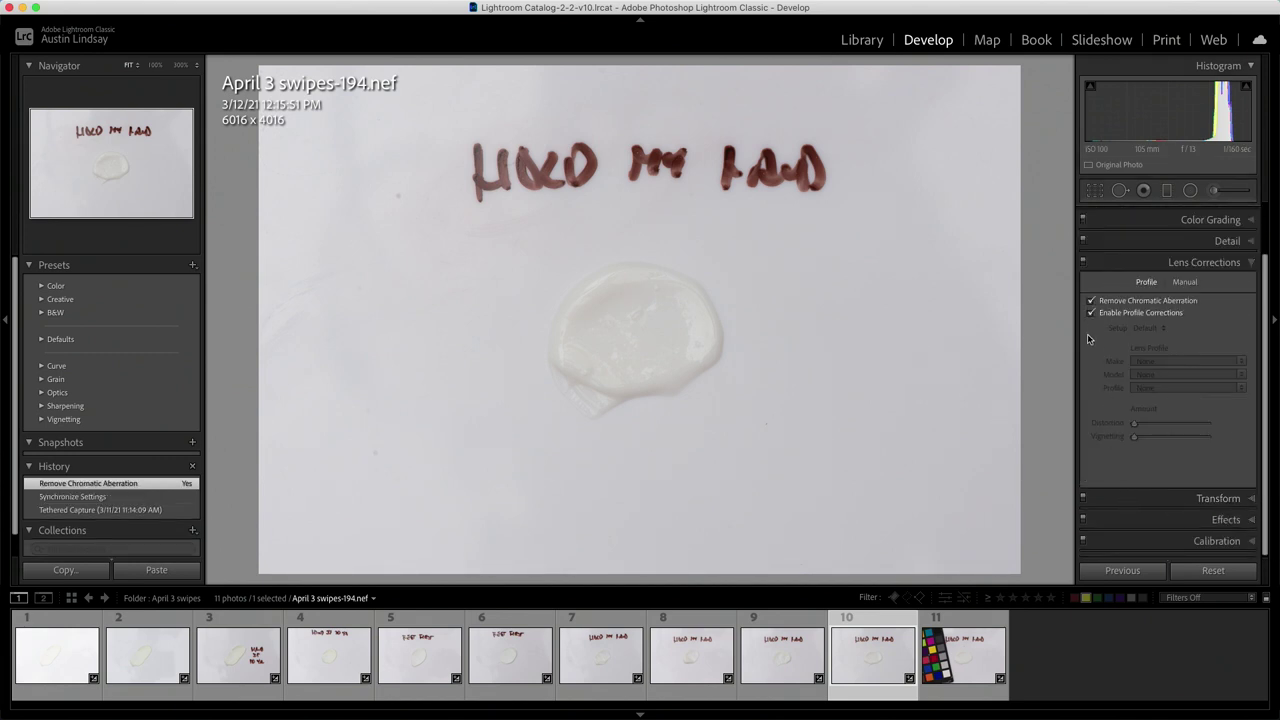
left_click(1091, 312)
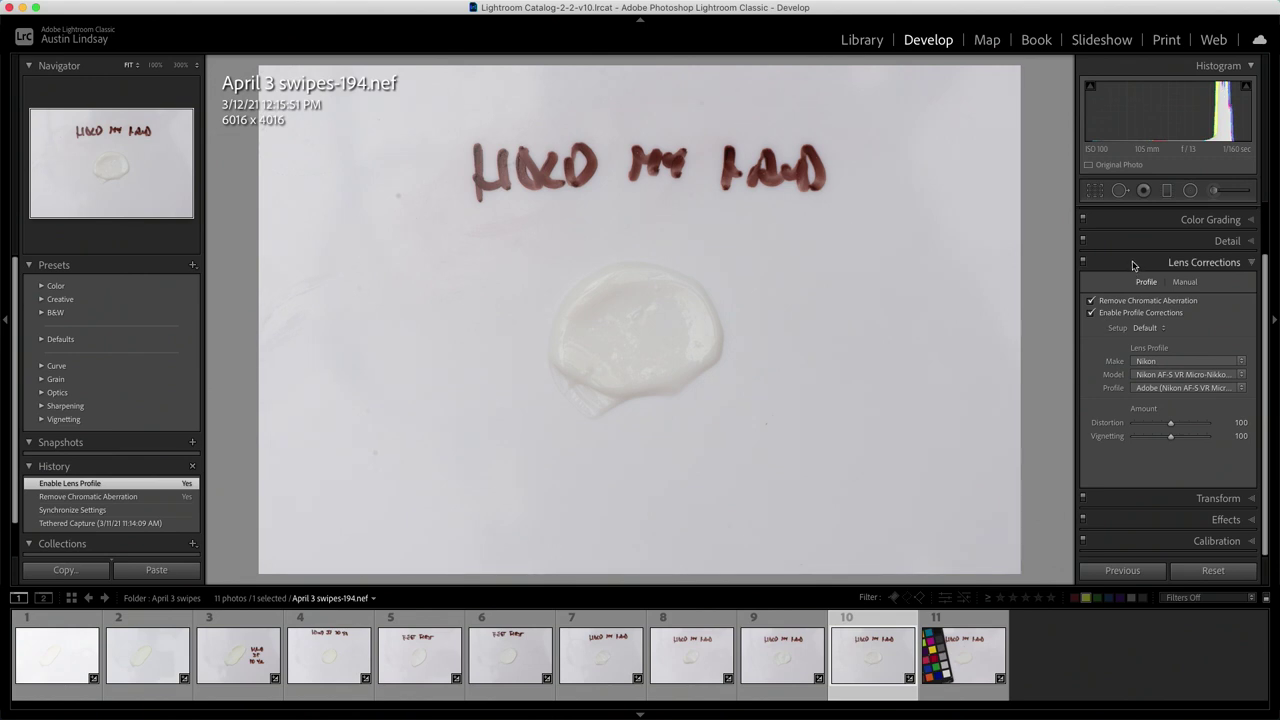
left_click(1133, 263)
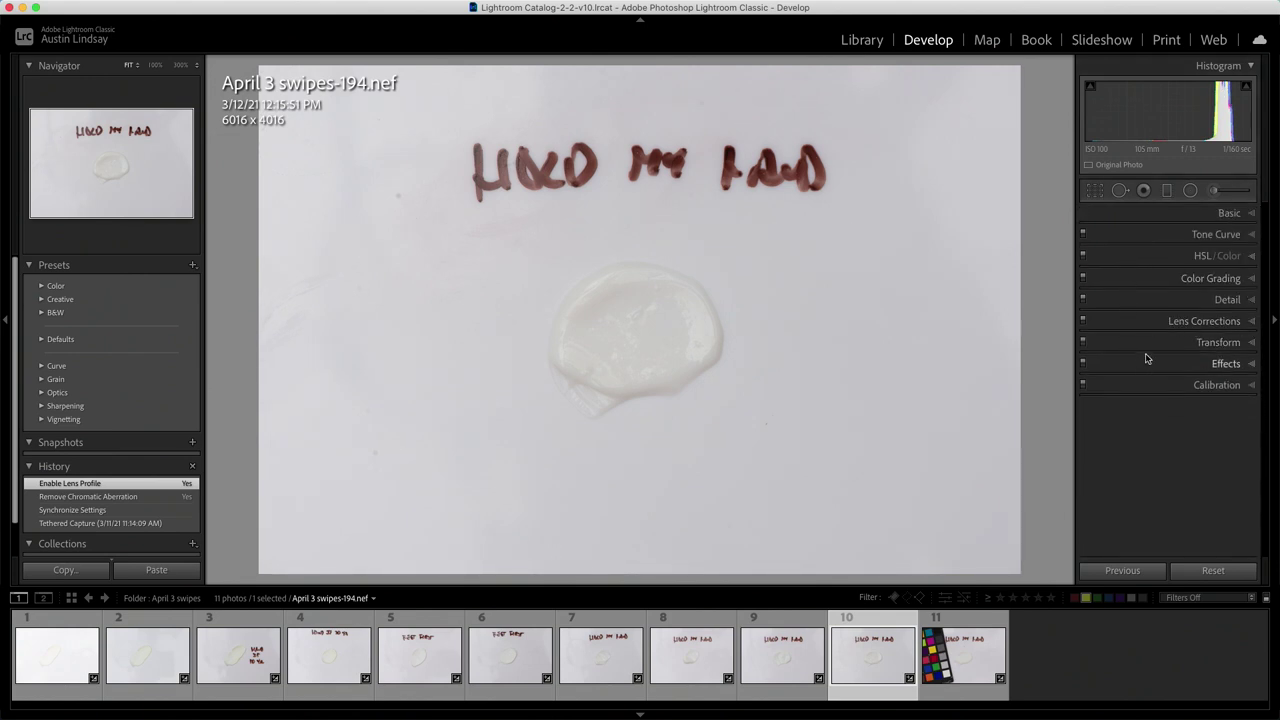
left_click(1178, 214)
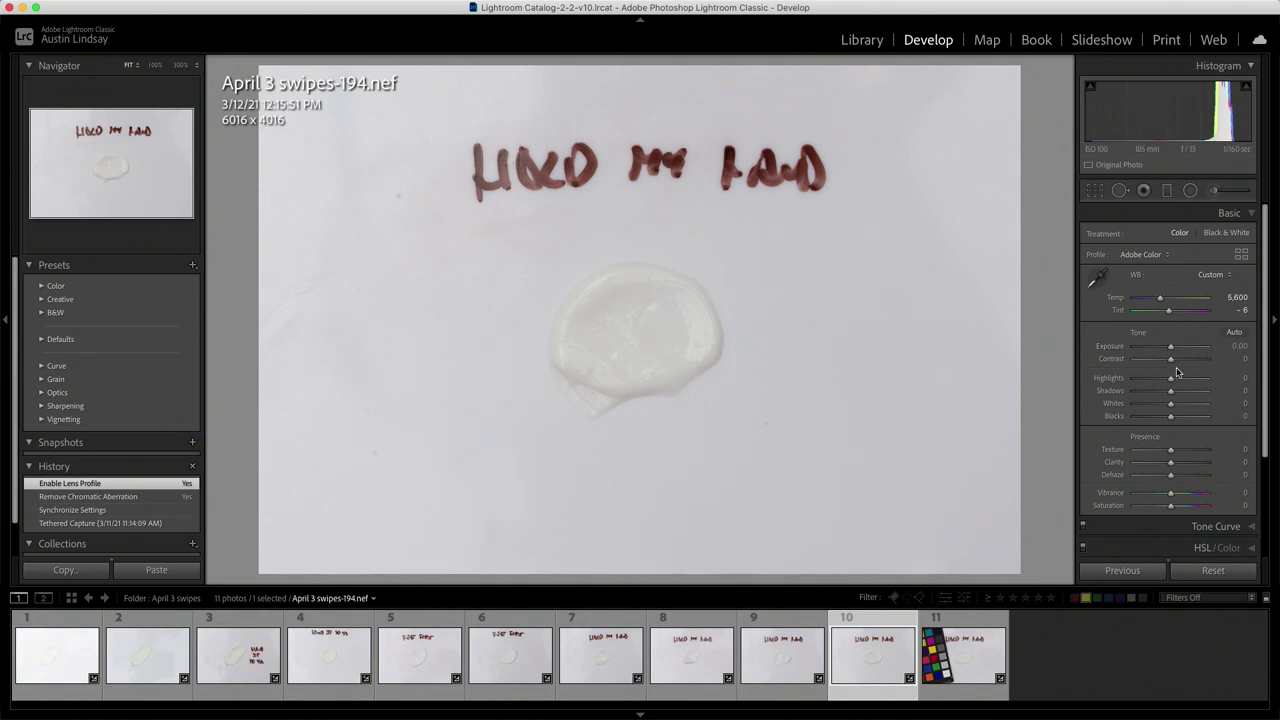
left_click_drag(1170, 346, 1175, 347)
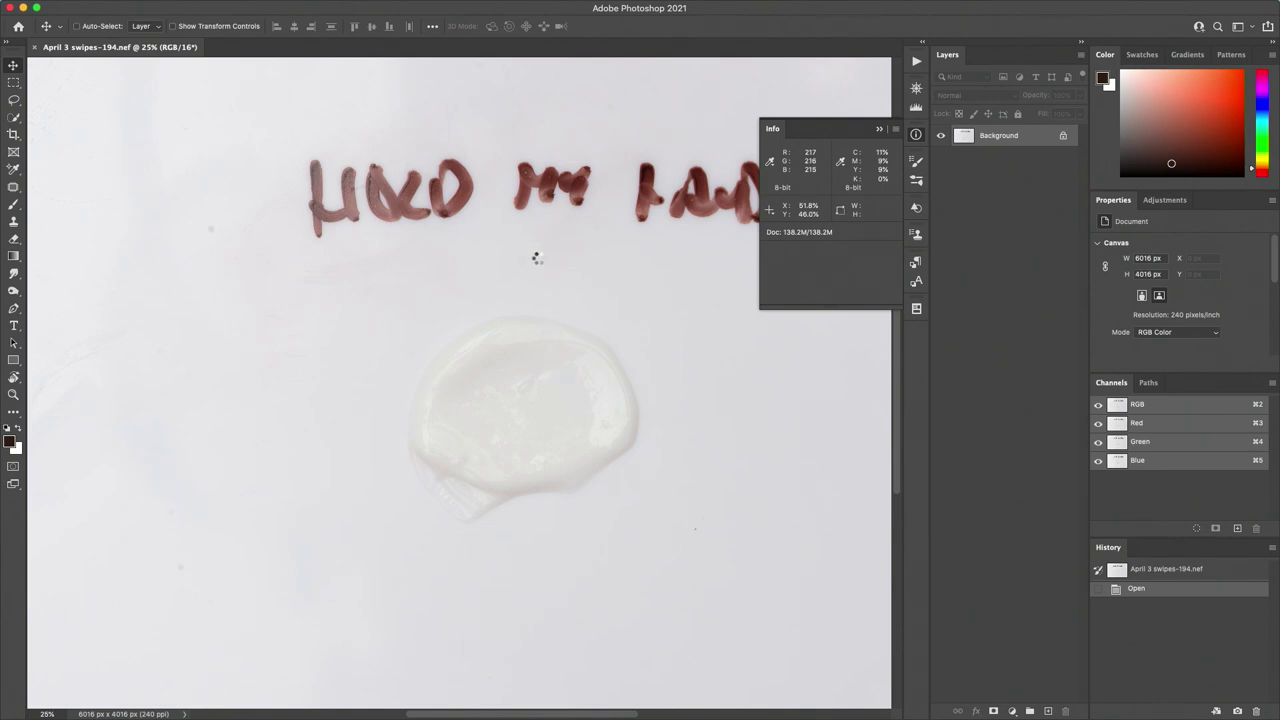
- Apply a Camera Raw Filter with lower Blacks, more Clarity, and curve Shadows -100, Darks -87
key("super+shift+a")
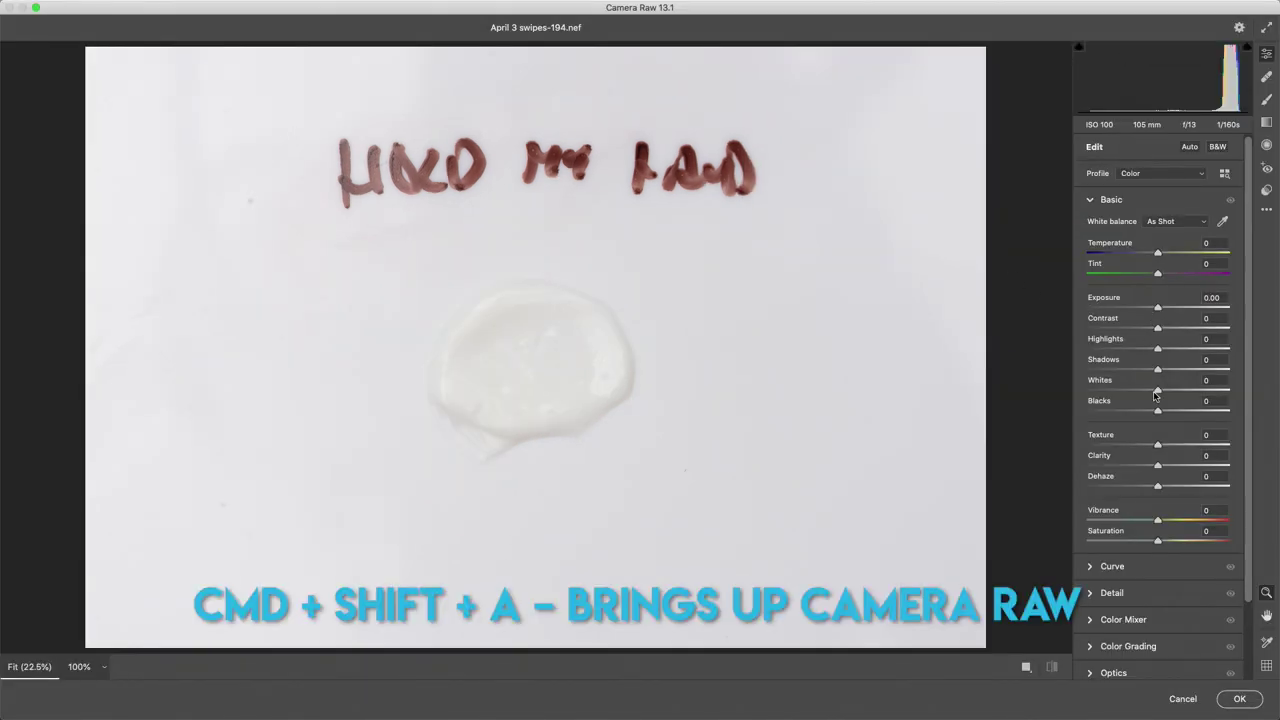
left_click_drag(1157, 411, 1147, 411)
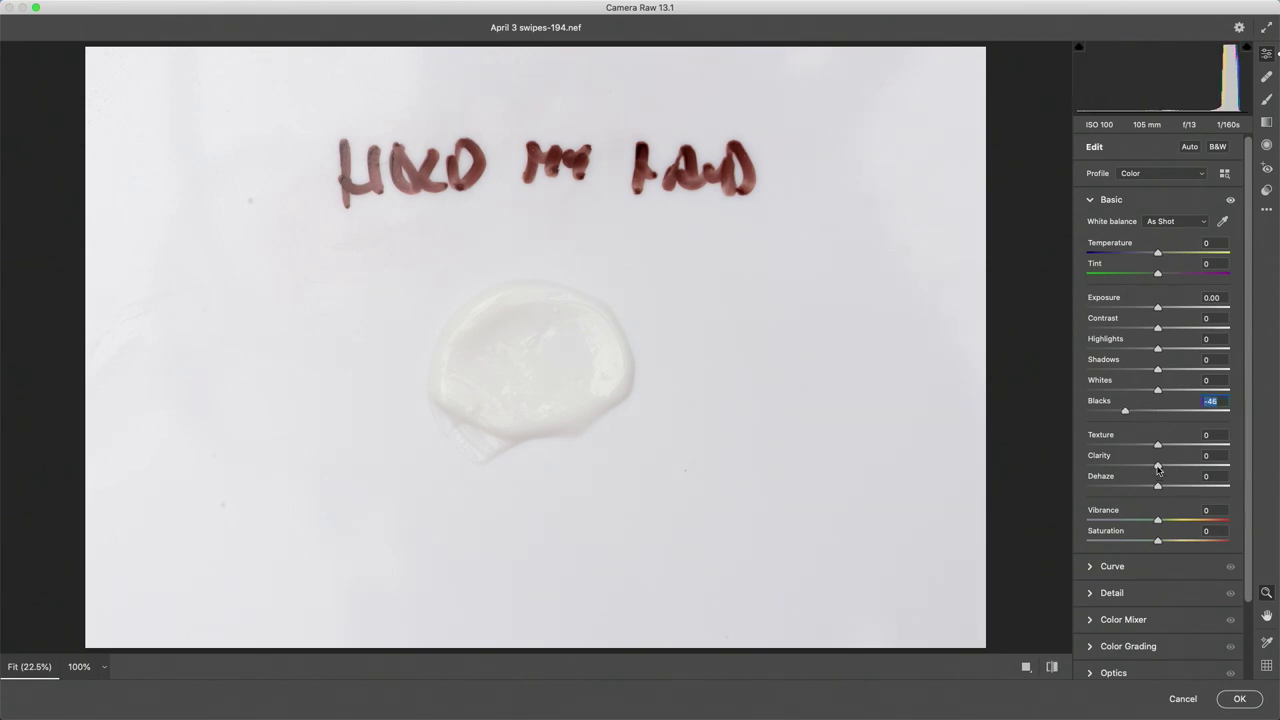
left_click_drag(1158, 467, 1172, 467)
left_click(1092, 567)
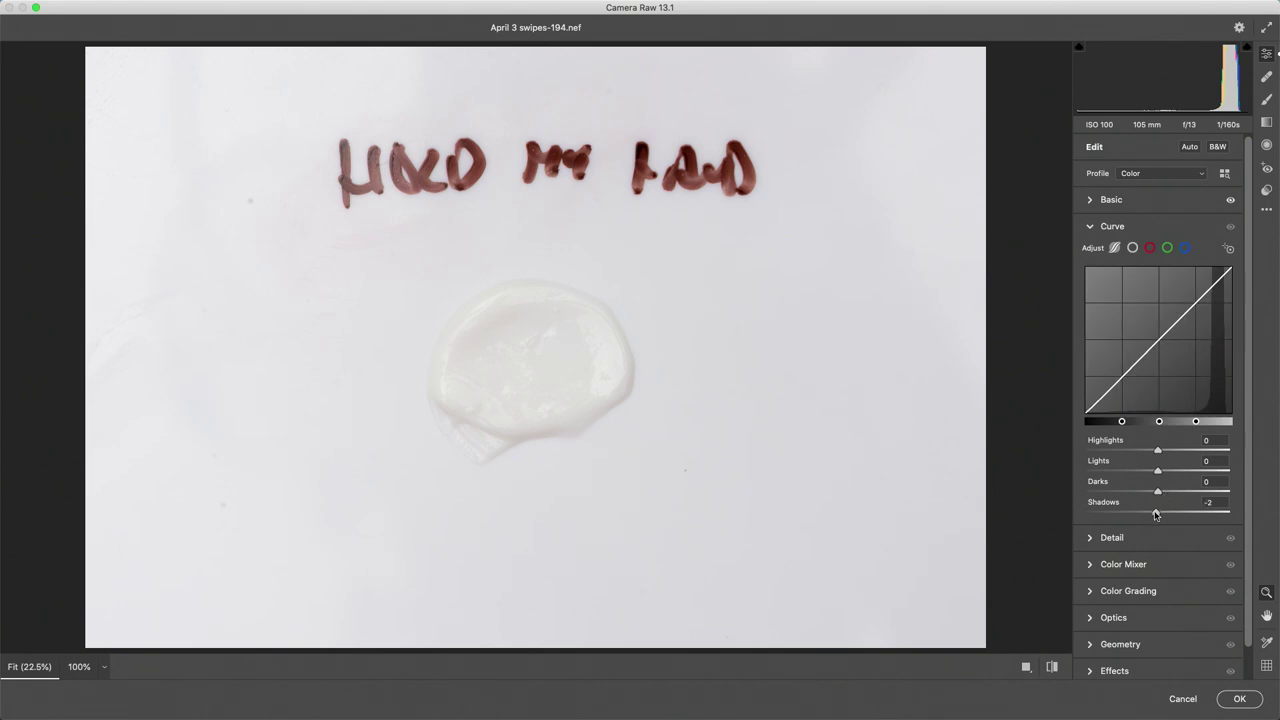
mouse_move(1106, 512)
left_mouse_down()
mouse_move(1086, 512)
mouse_move(1145, 494)
mouse_move(1100, 492)
left_mouse_up()
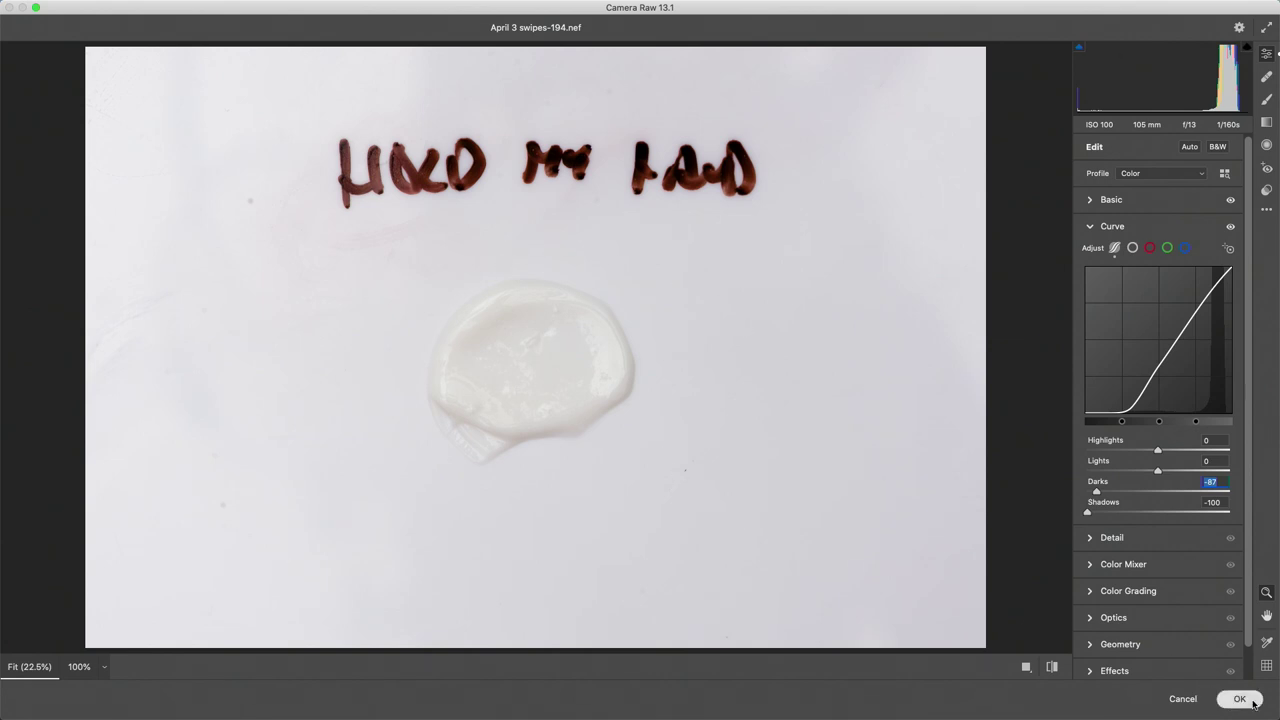
key("Return")
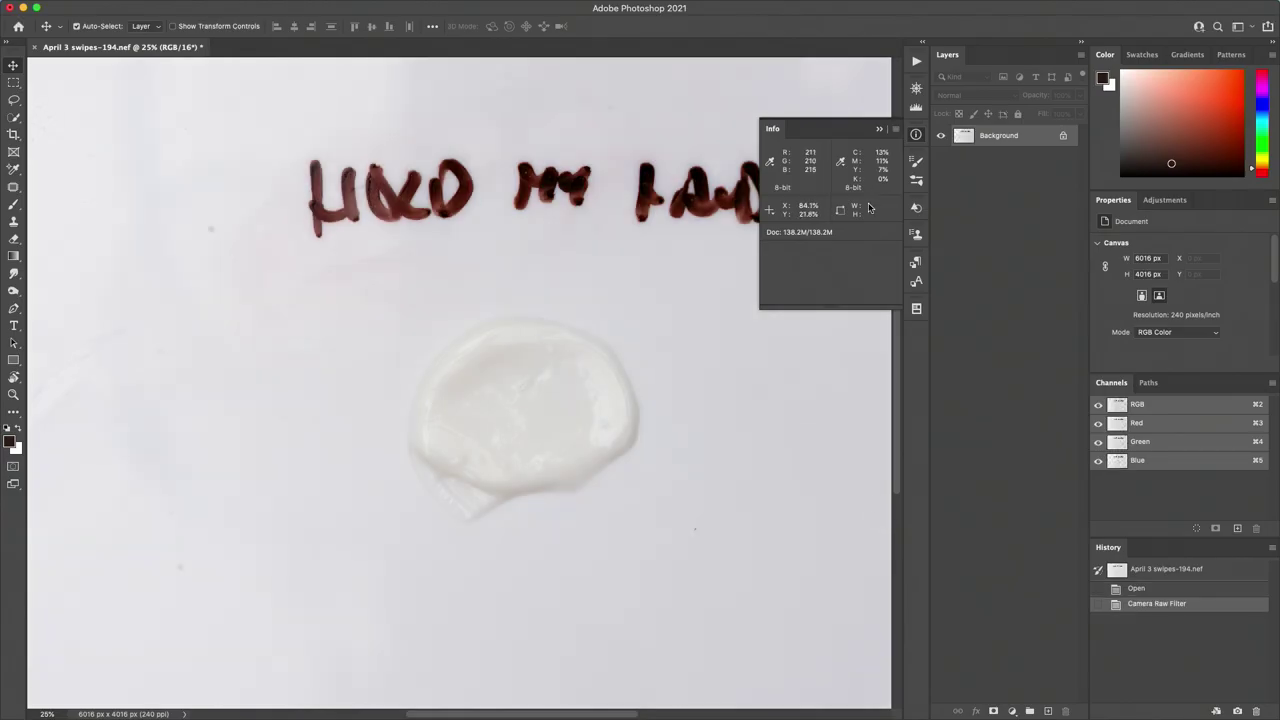
- Duplicate the image onto Layer 1 and hide the Background layer
key("super+j")
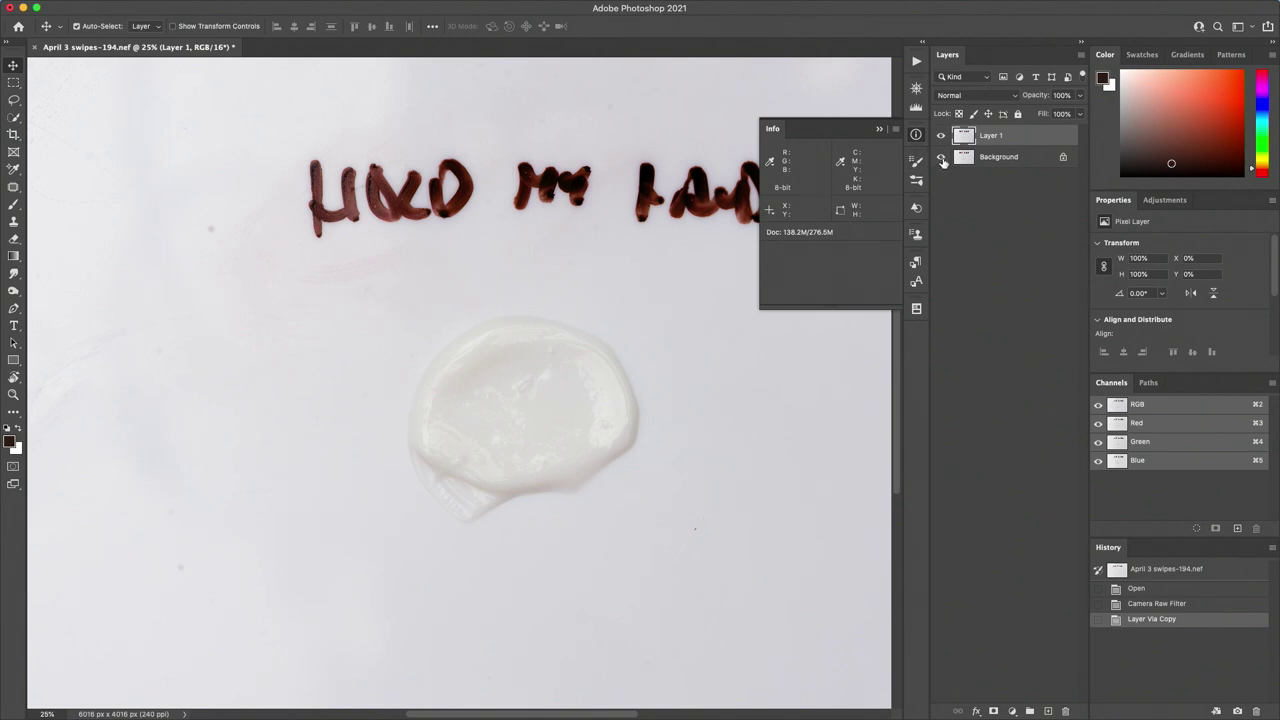
left_click(941, 157)
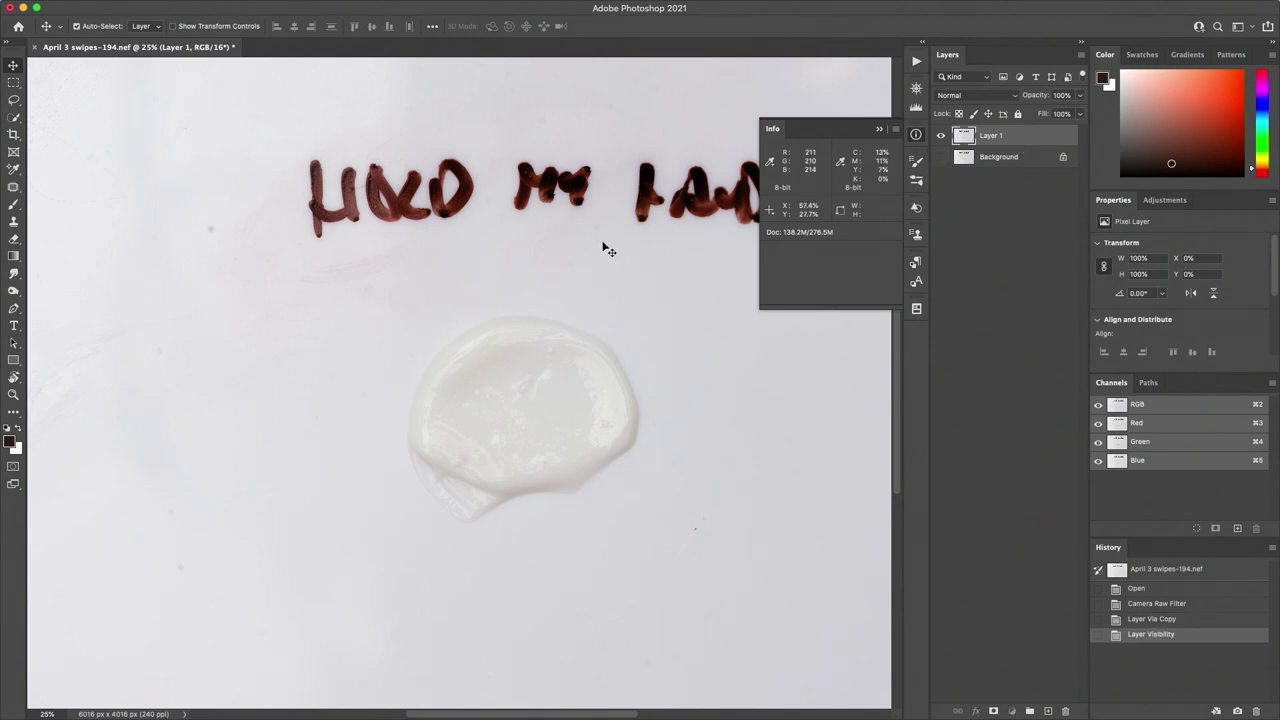
scroll(483, 378, "right", 2)
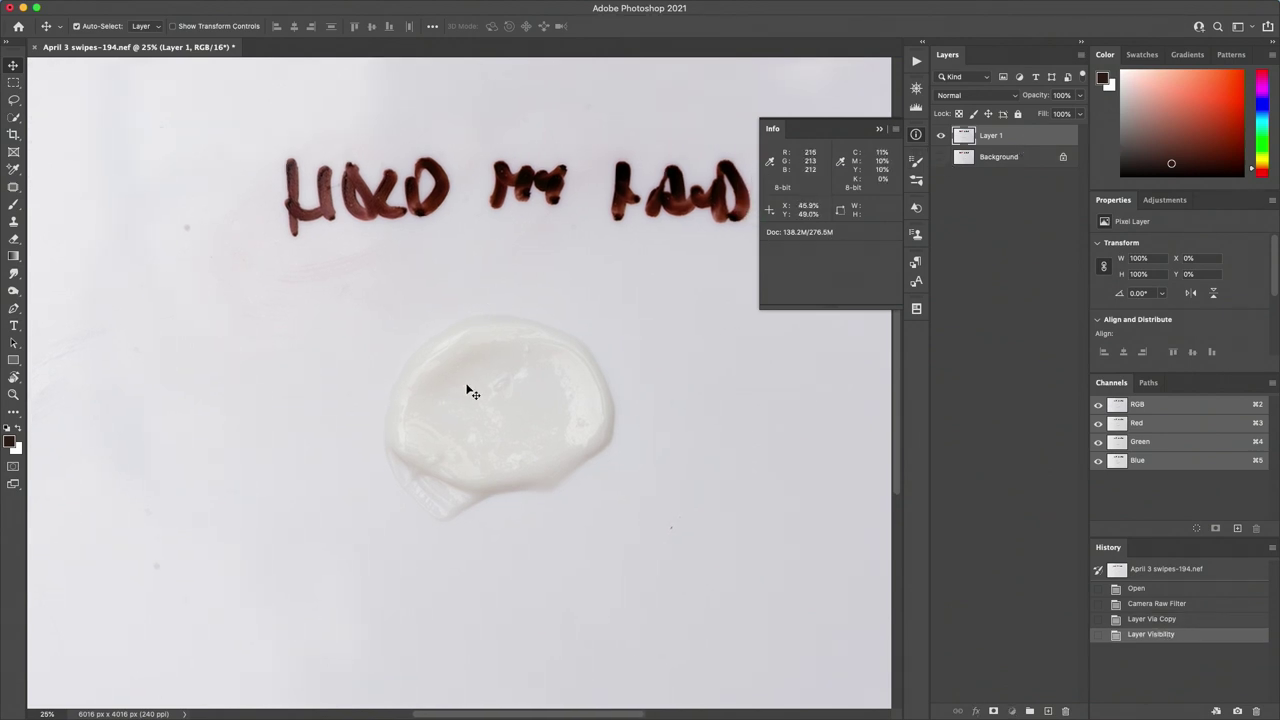
- Start a pen path and place anchors down the upper stretch of the swipe's edge
key("p")
scroll(470, 360, "up", 6)
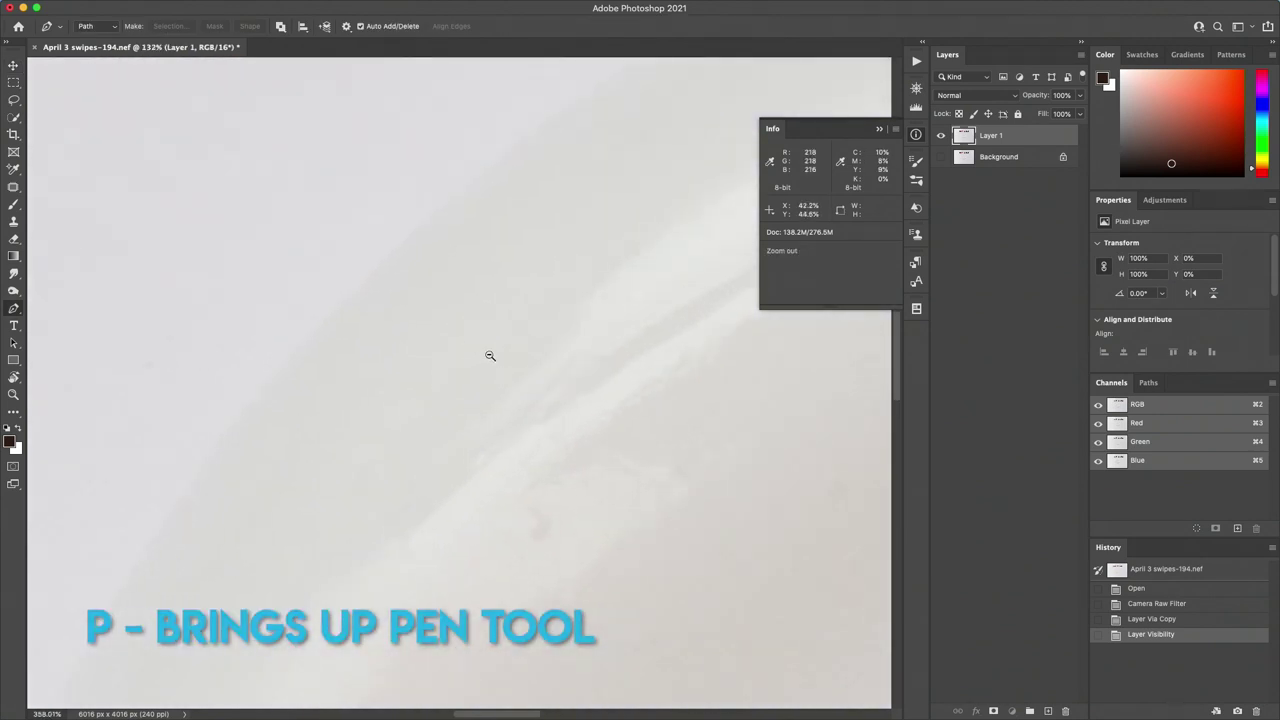
scroll(490, 355, "up", 5)
left_click(518, 246)
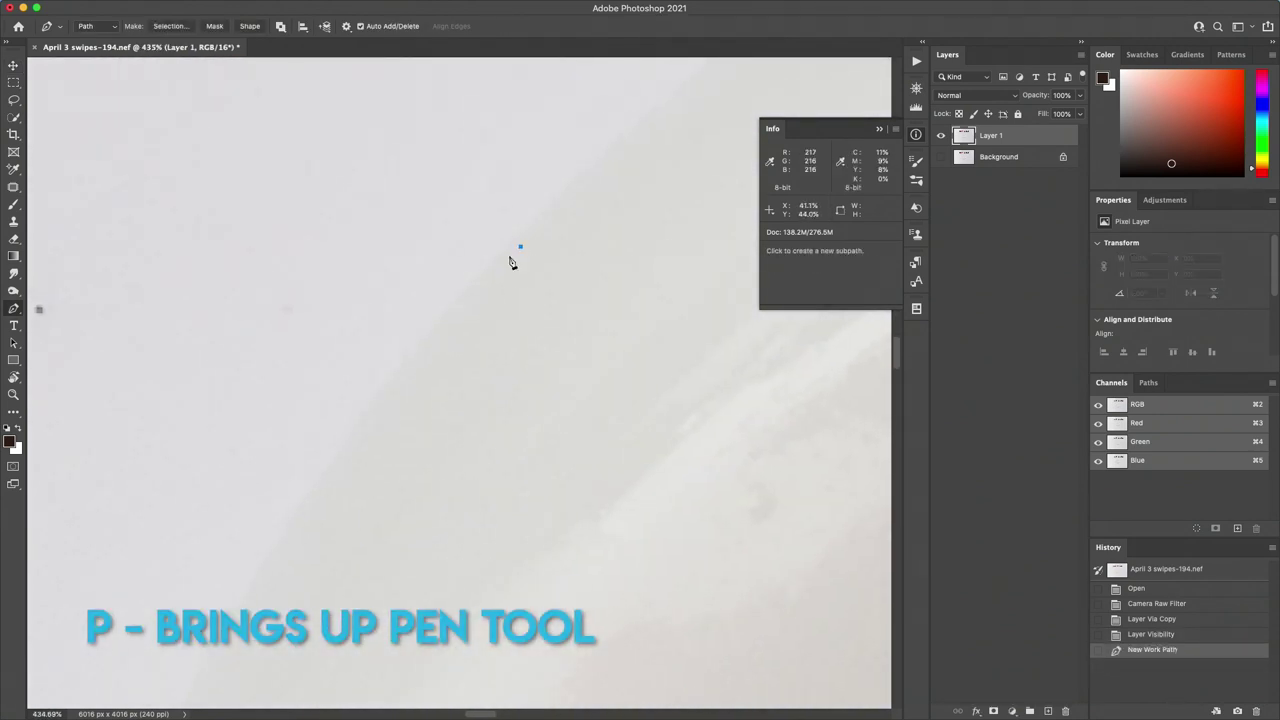
left_click(507, 255)
left_click(490, 273)
left_click(464, 302)
left_click(441, 333)
scroll(494, 329, "left", 3)
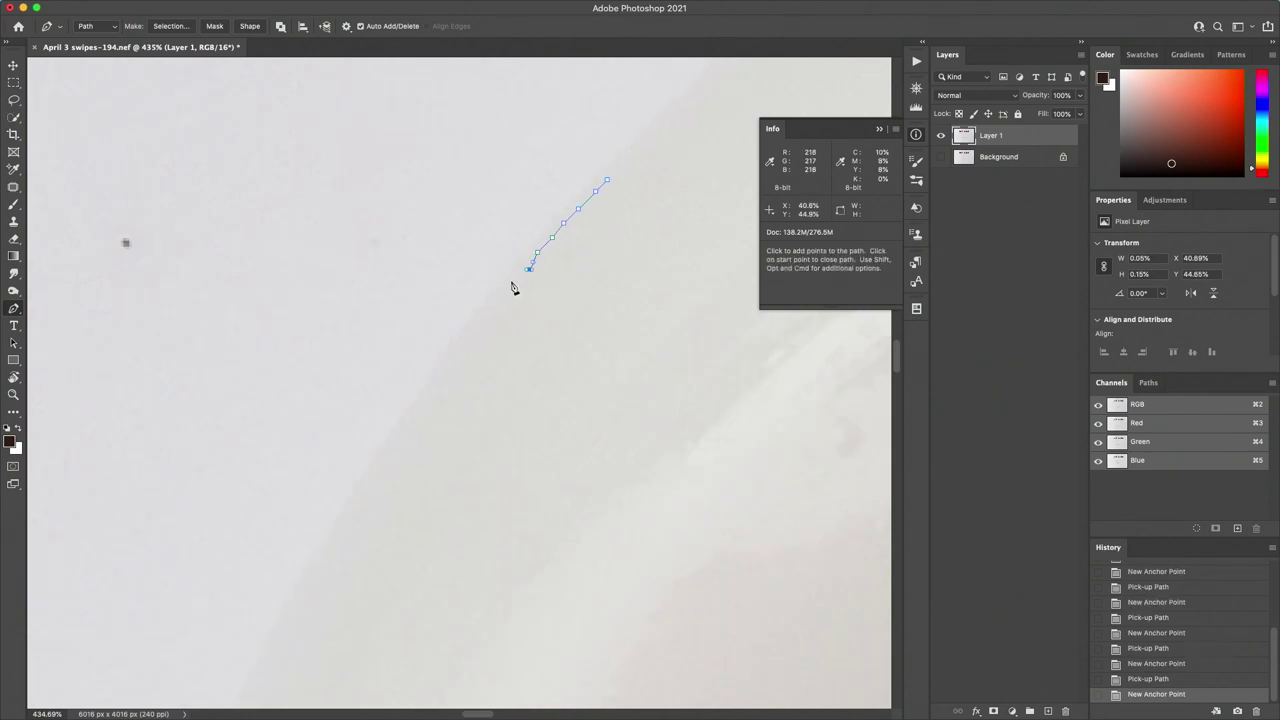
left_click(514, 285)
left_click(491, 311)
left_click(468, 334)
left_click(448, 357)
left_click(428, 376)
left_click(405, 432)
left_click(381, 466)
- Continue adding anchor points along the lower stretch of the swipe's edge
left_click_drag(351, 523, 480, 323)
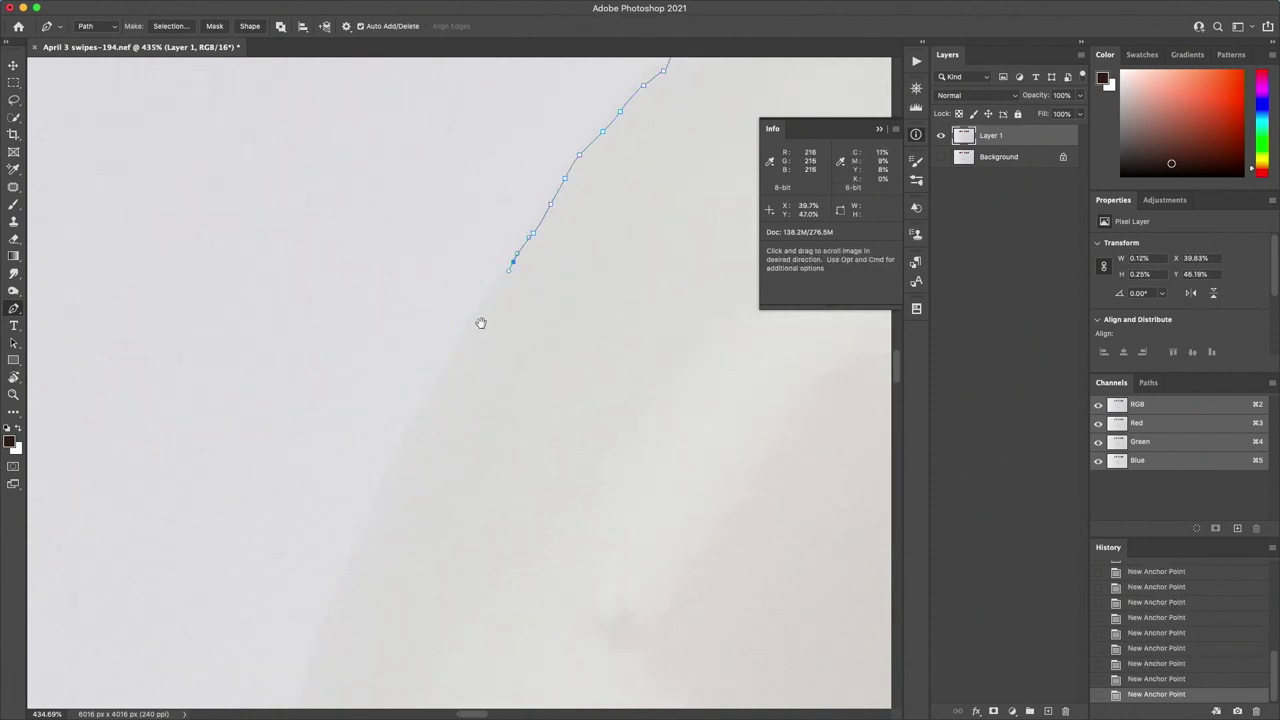
left_click(482, 322)
left_click(459, 366)
left_click(438, 399)
left_click(415, 441)
left_click(401, 470)
left_click(375, 522)
left_click(351, 563)
mouse_move(349, 570)
left_mouse_down()
mouse_move(415, 441)
mouse_move(375, 400)
left_mouse_up()
left_click(391, 431)
left_click(400, 480)
left_click(411, 515)
left_click(423, 551)
left_click(437, 606)
- Close the path back on its starting anchor around the whole swipe
left_click_drag(441, 621, 373, 423)
scroll(373, 423, "up", 10)
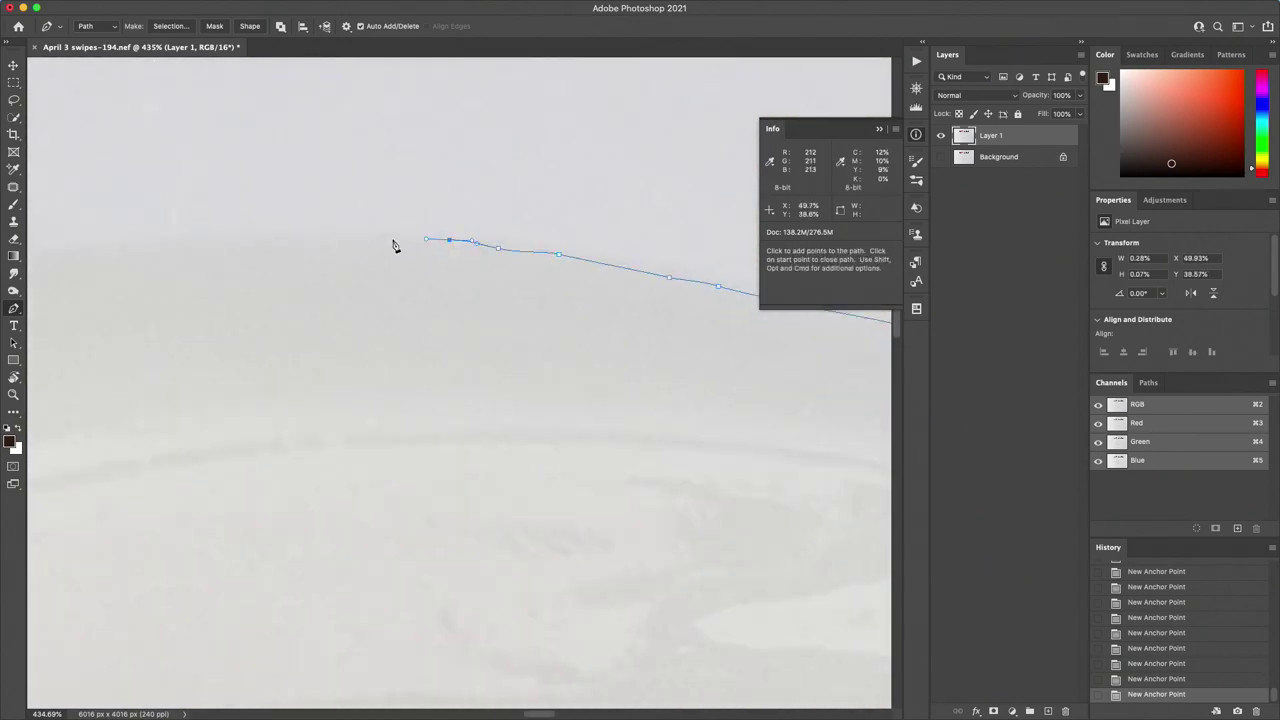
left_click_drag(395, 245, 423, 371)
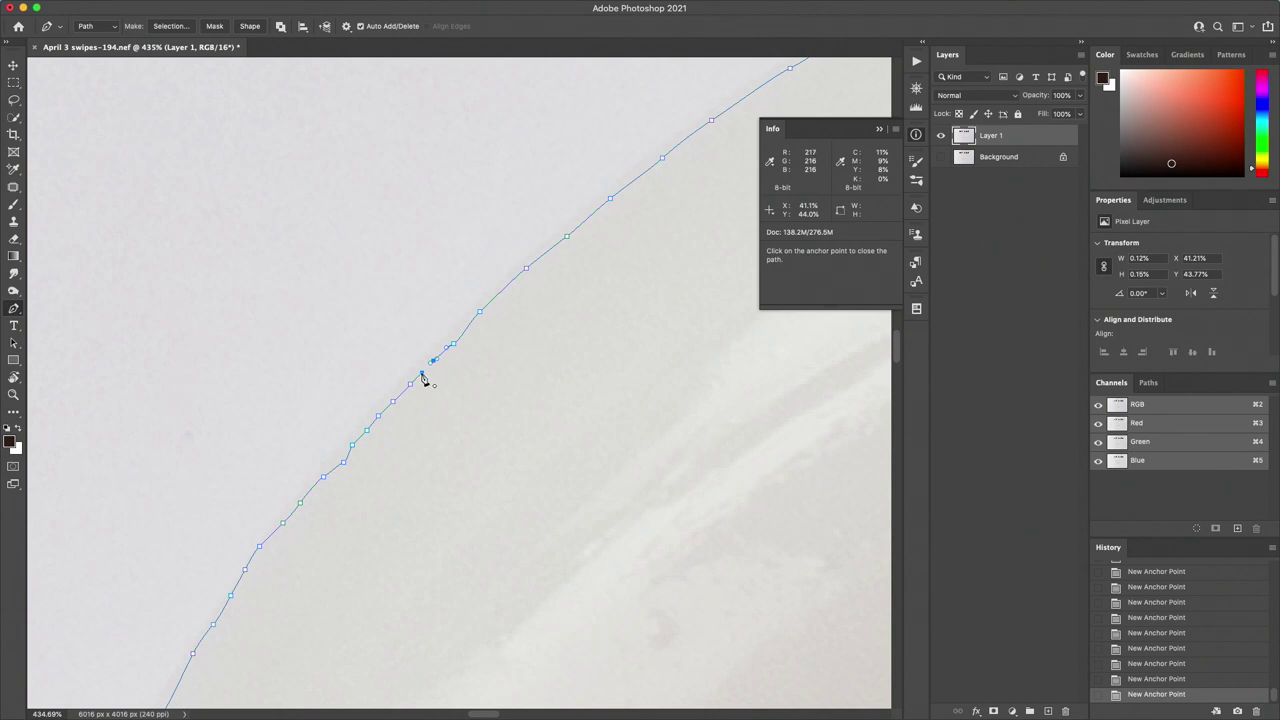
left_click_drag(423, 380, 400, 348)
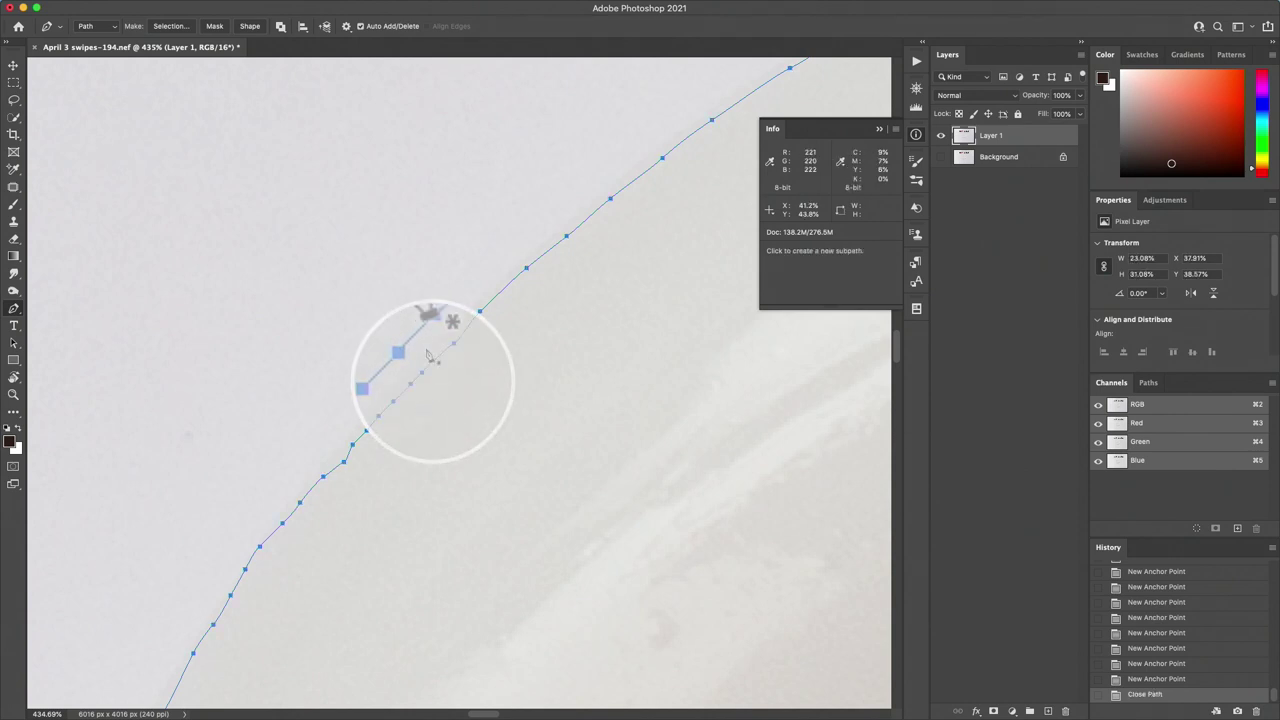
right_click(523, 339)
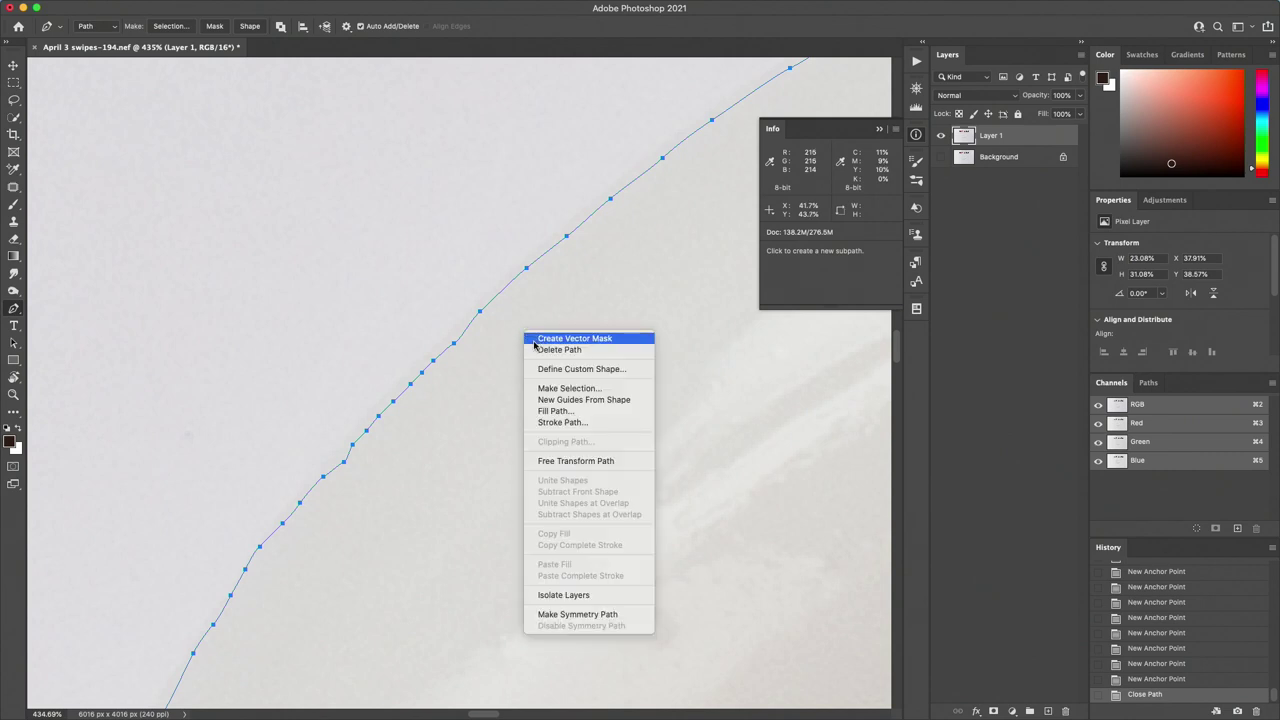
- Convert the closed path into a new selection with a 0.7 px feather
left_click(561, 389)
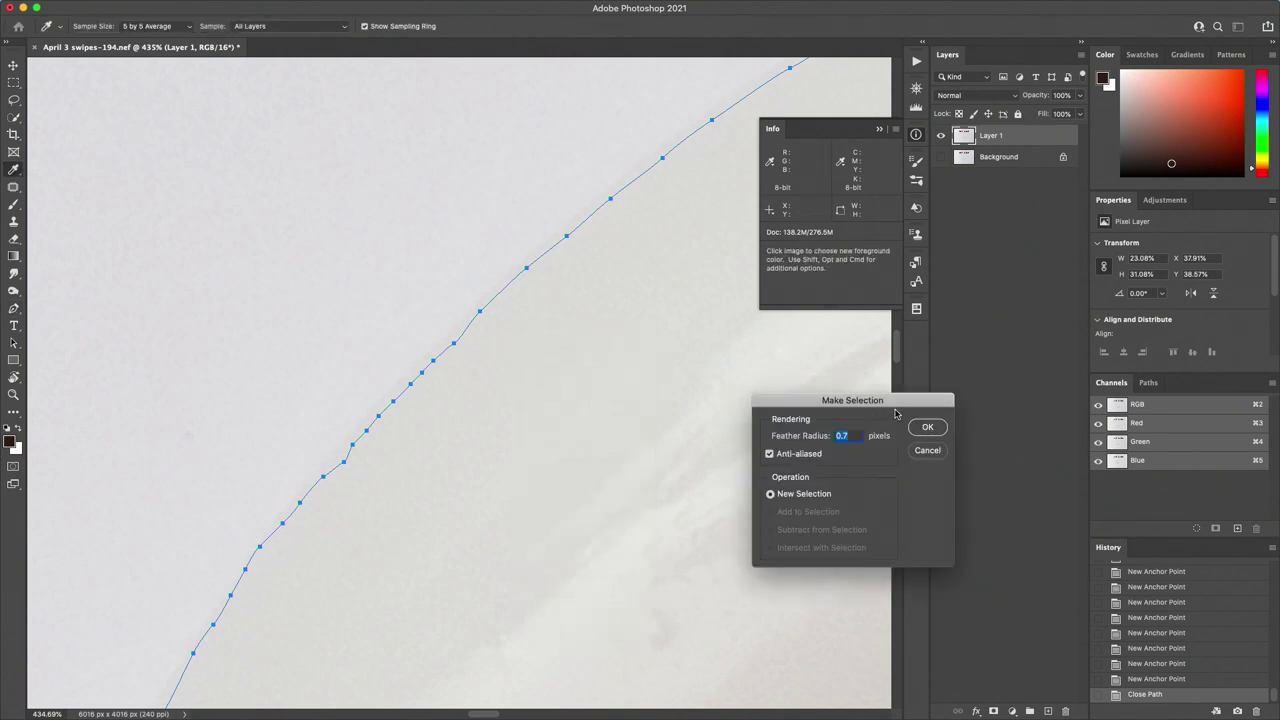
left_click_drag(562, 259, 492, 229)
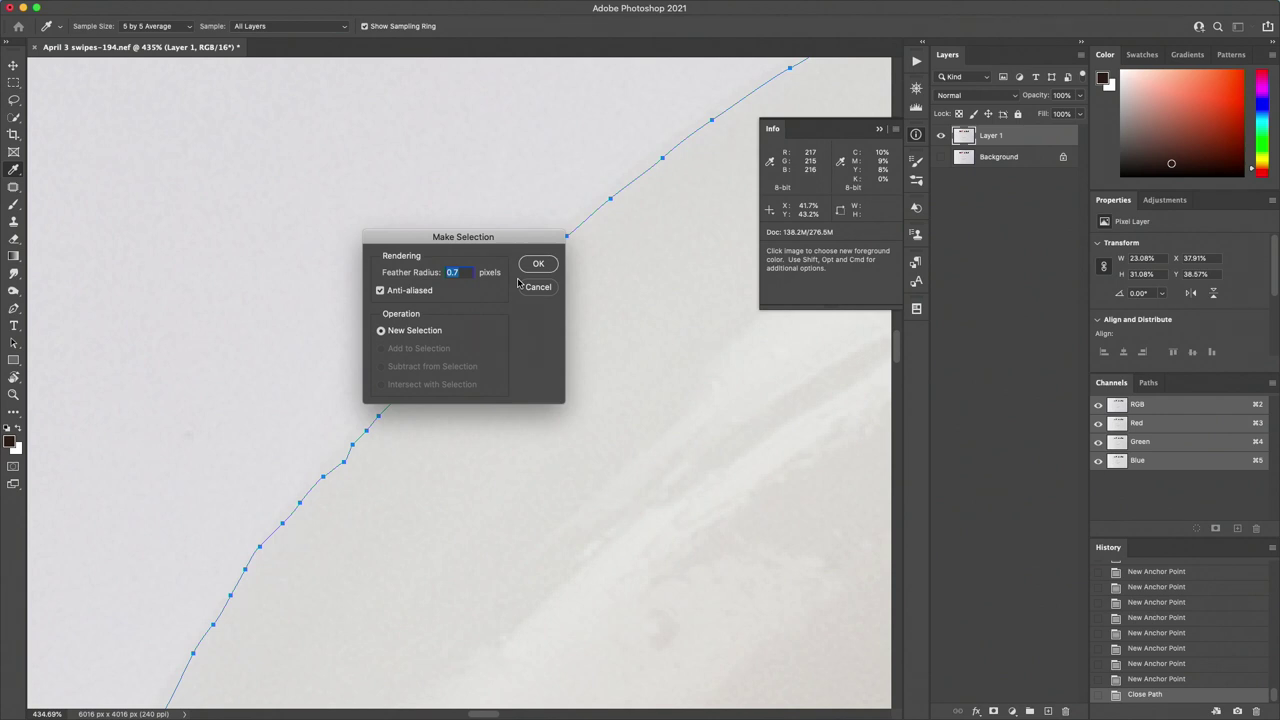
left_click(545, 265)
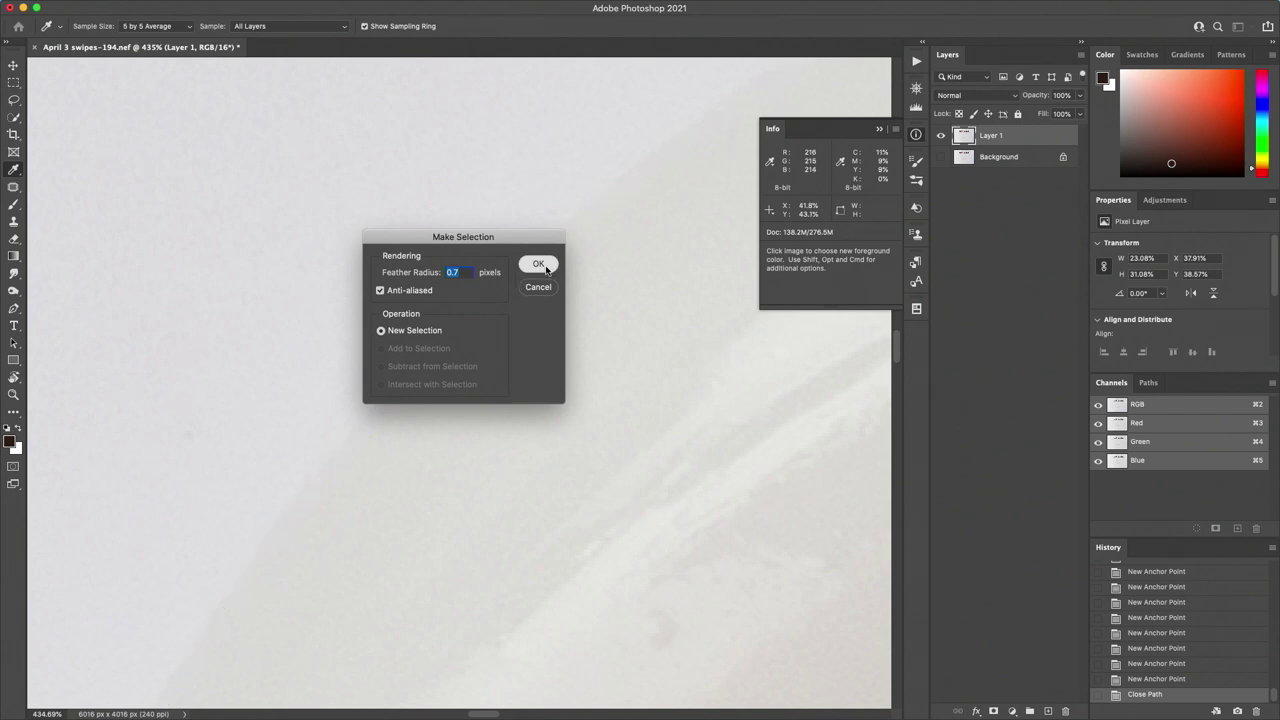
scroll(572, 304, "down", 10)
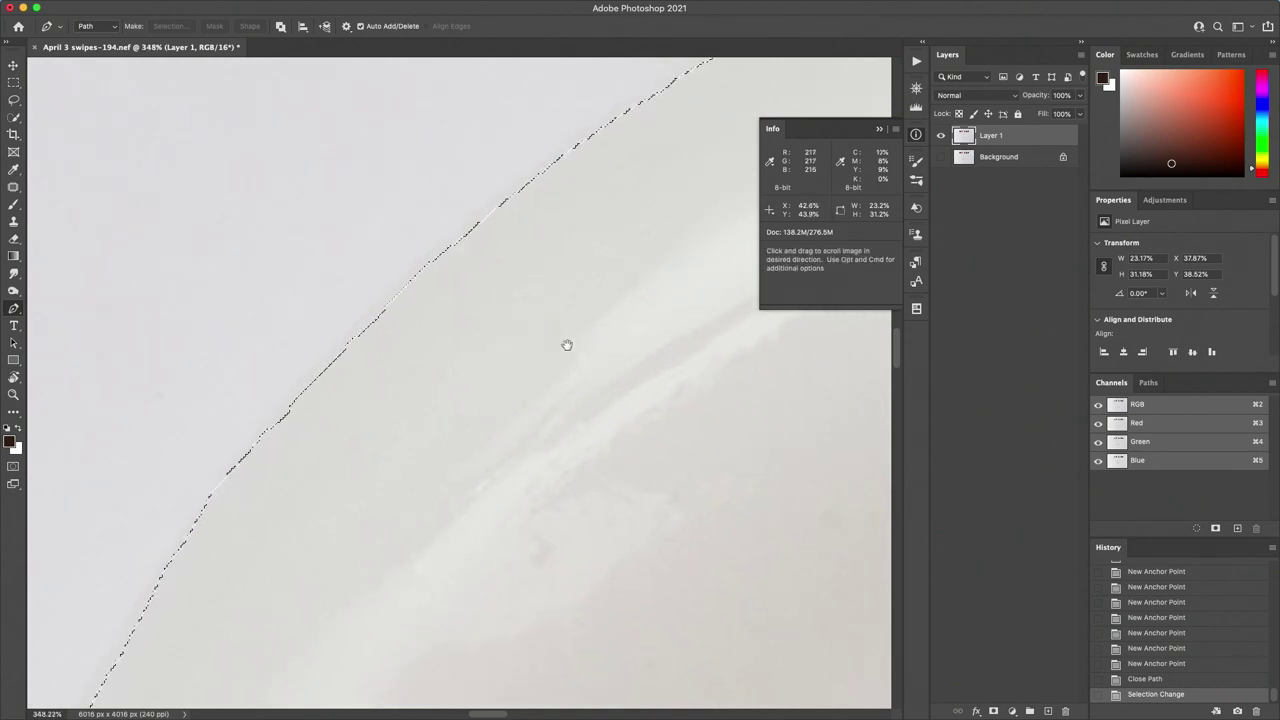
scroll(608, 401, "right", 5)
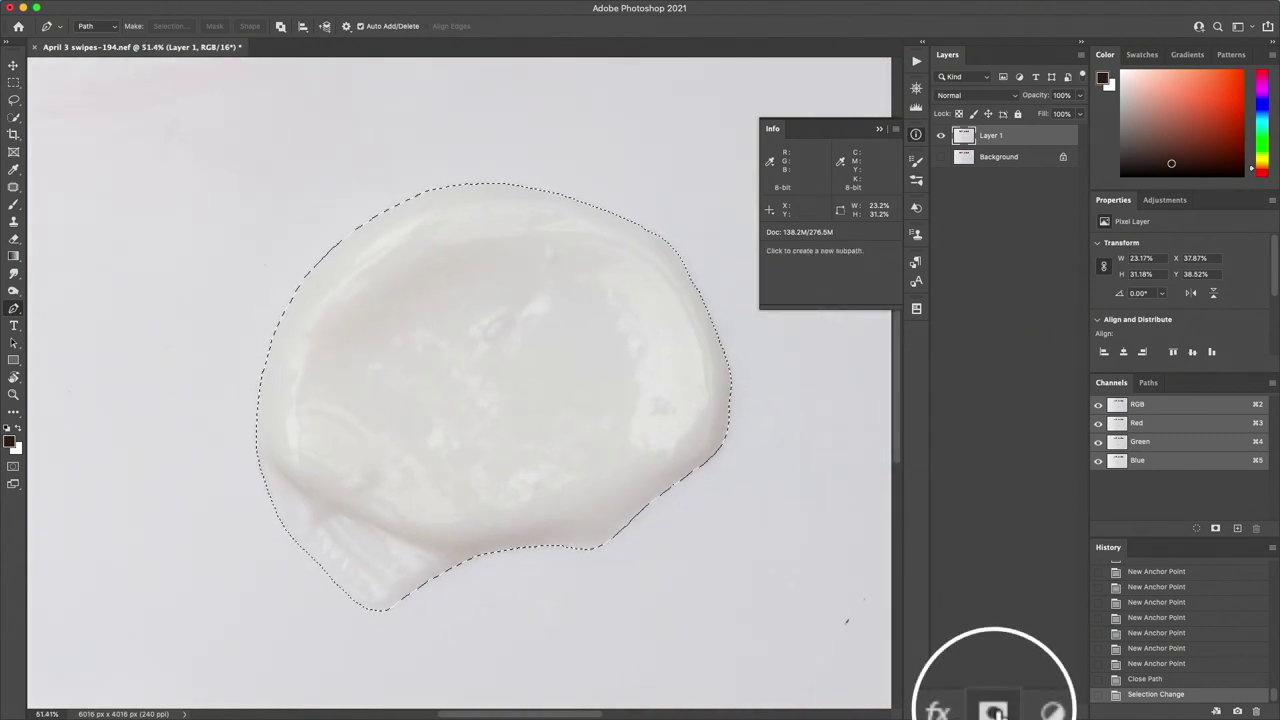
- Add a layer mask from the selection so only the swipe remains visible
left_click(992, 710)
scroll(706, 480, "down", 5)
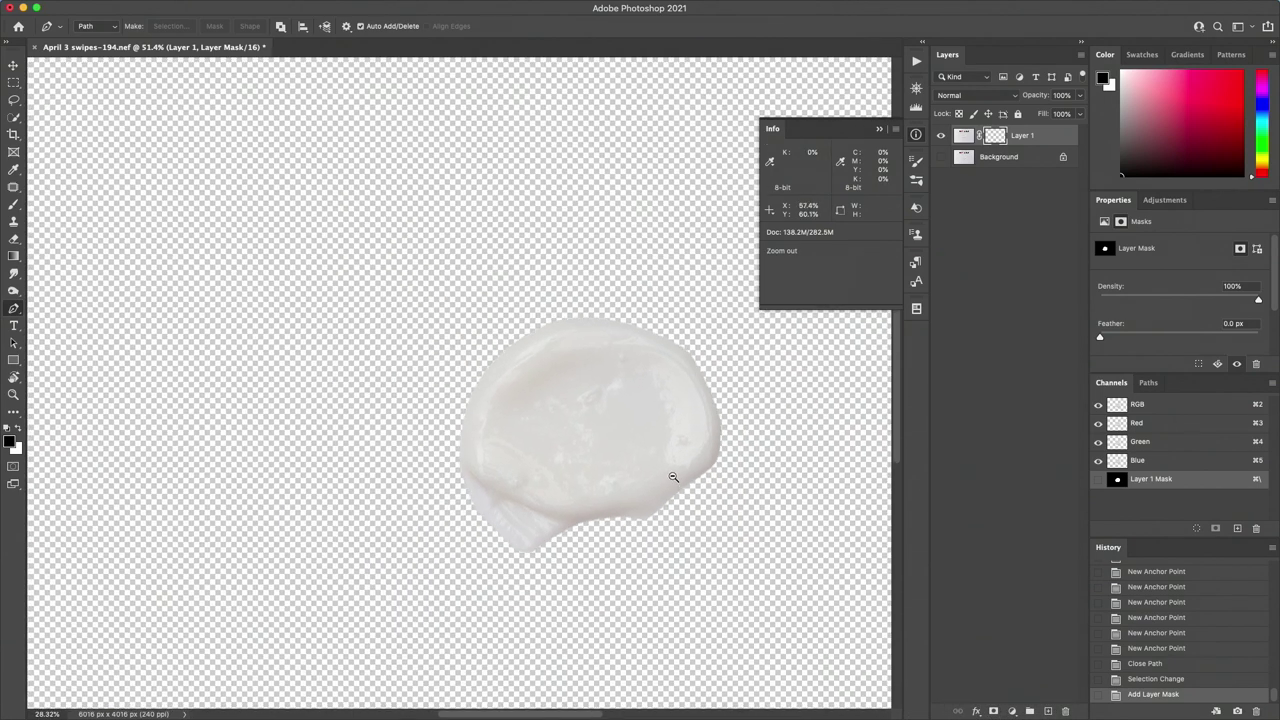
scroll(610, 410, "down", 3)
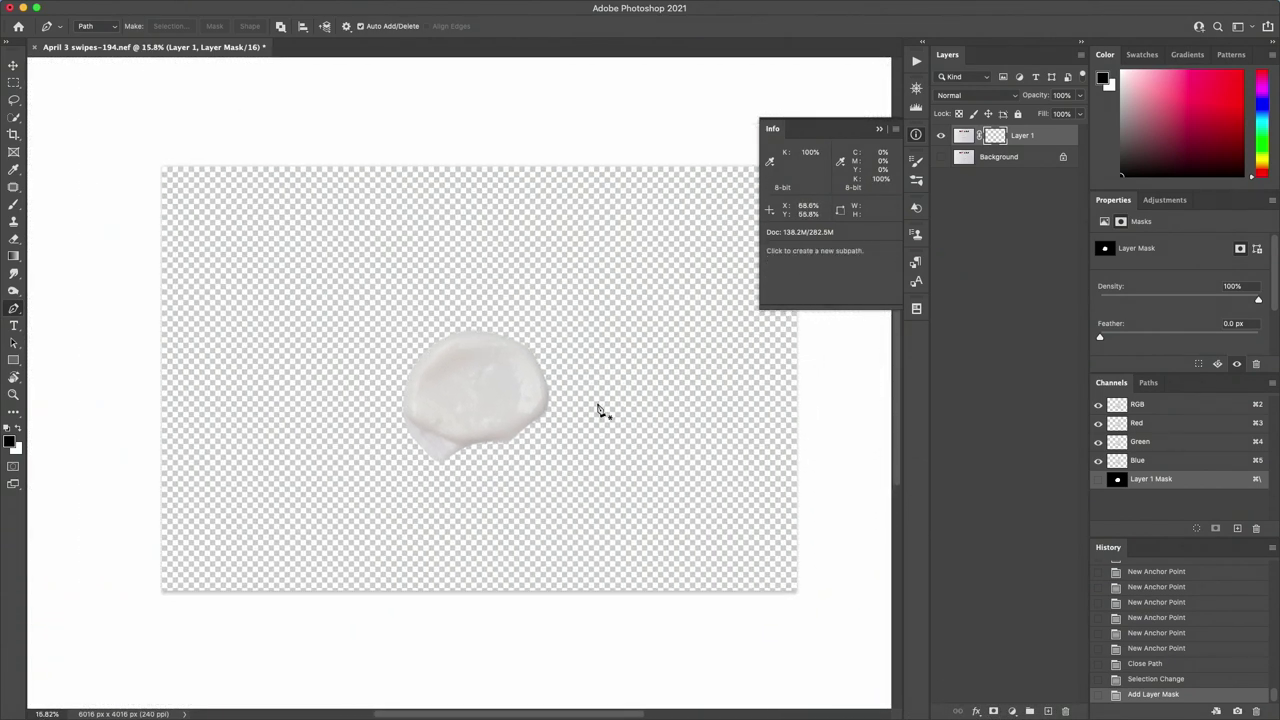
- Crop the canvas to a 1:1 square of 3126 × 3125 px centred on the swipe
key("c")
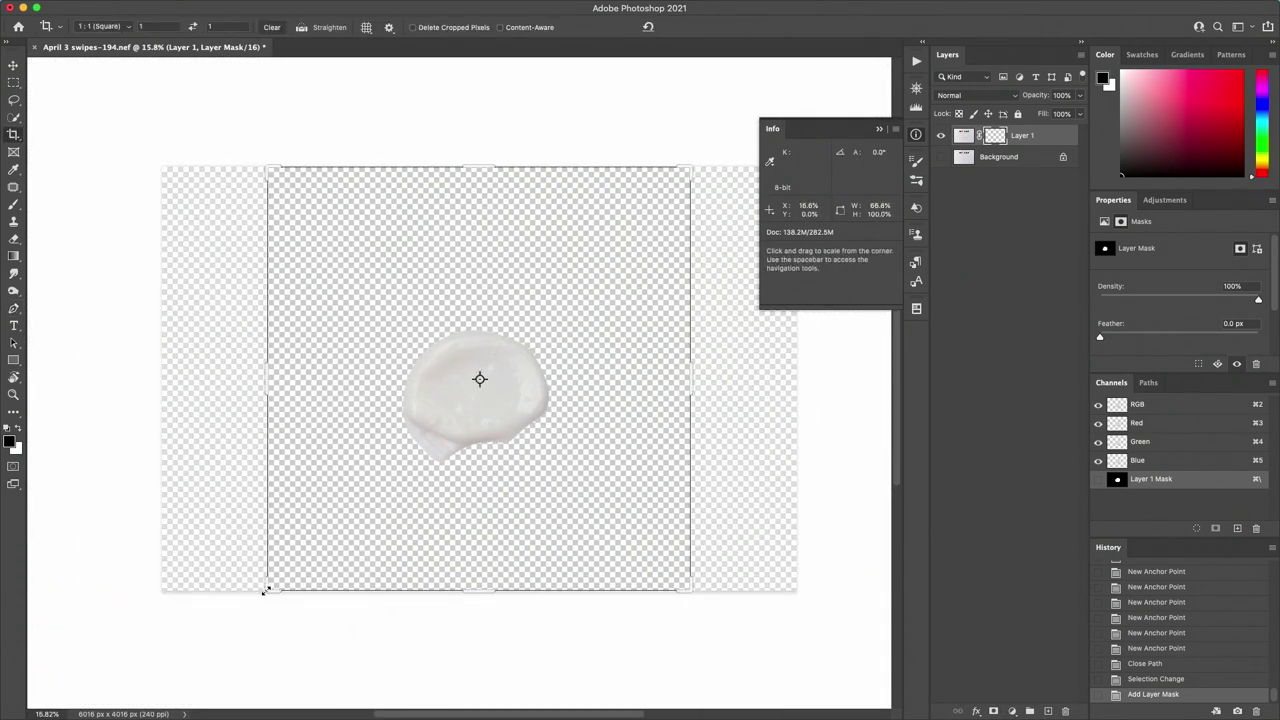
left_click_drag(266, 588, 309, 533)
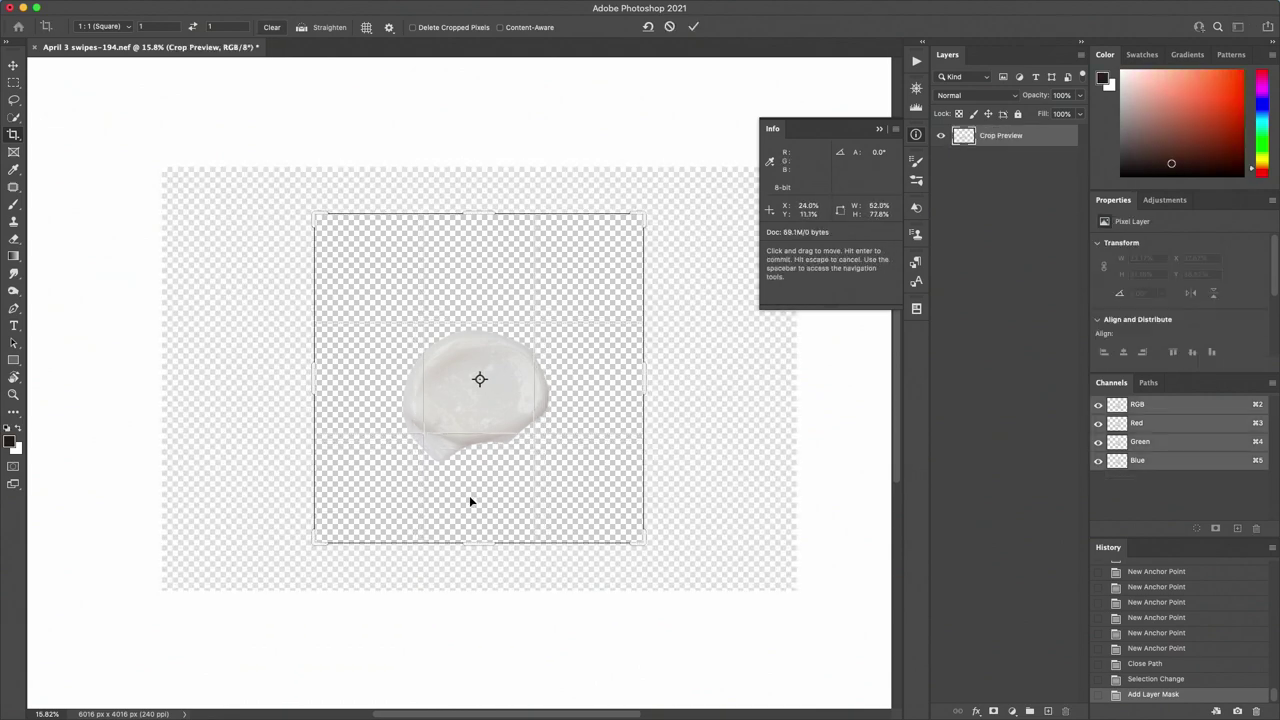
left_click_drag(469, 495, 481, 491)
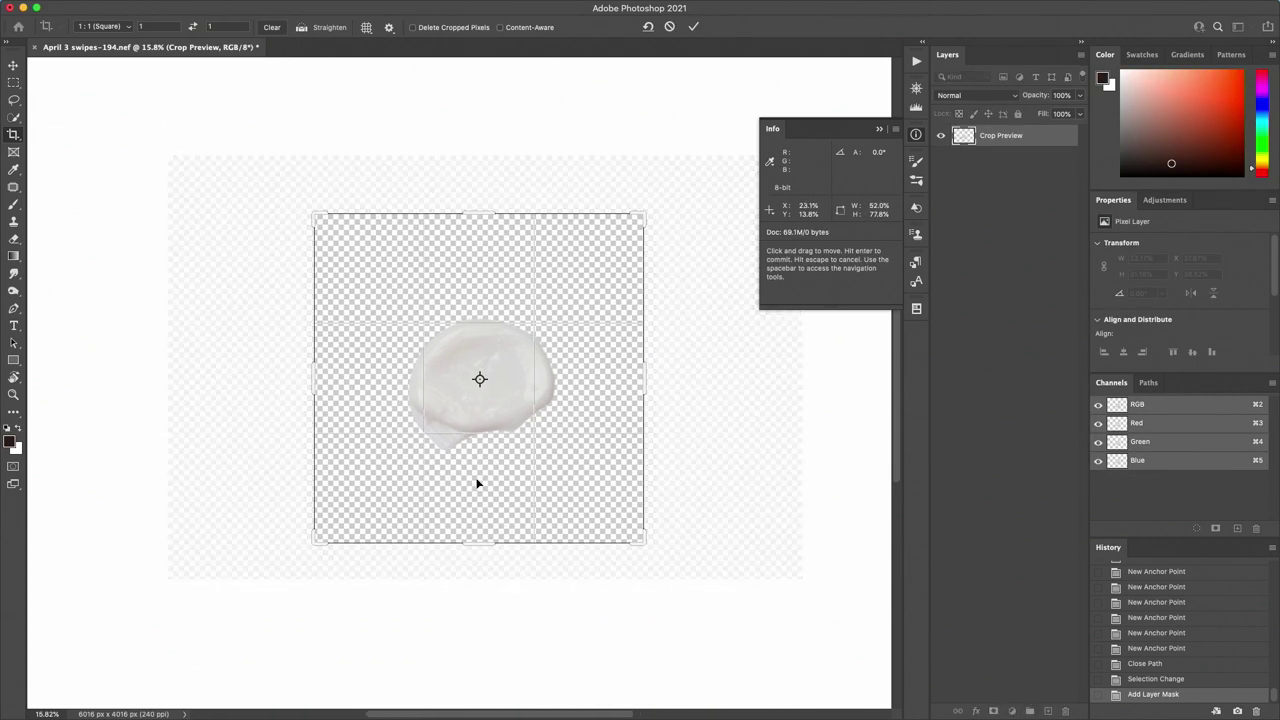
key("Return")
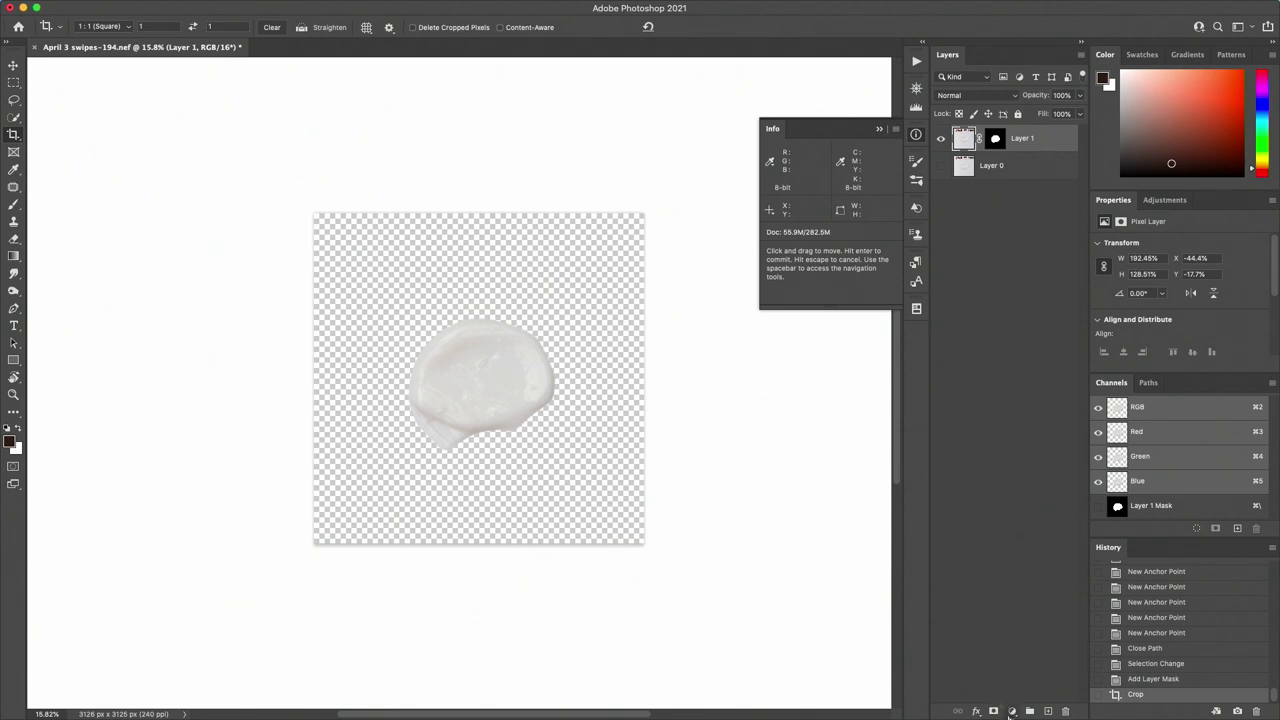
left_click(1012, 711)
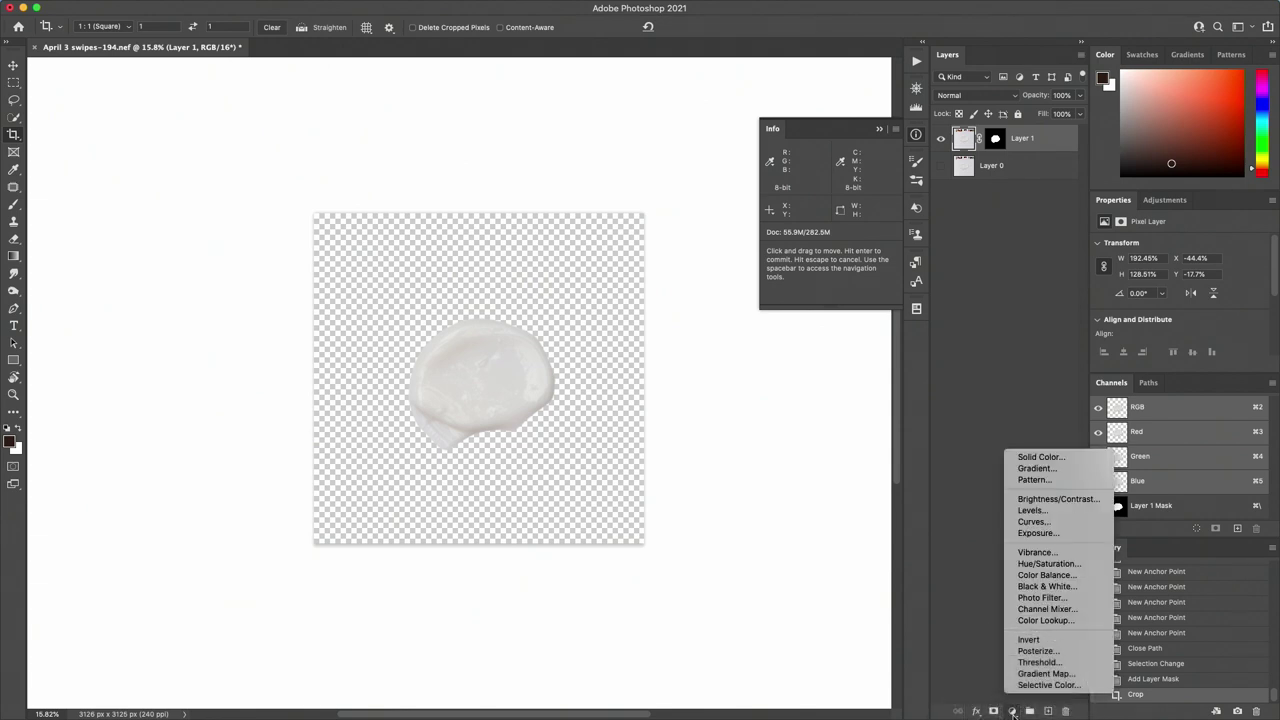
- Add a white (ffffff) Solid Color fill layer and place Color Fill 1 below Layer 1
left_click(1058, 460)
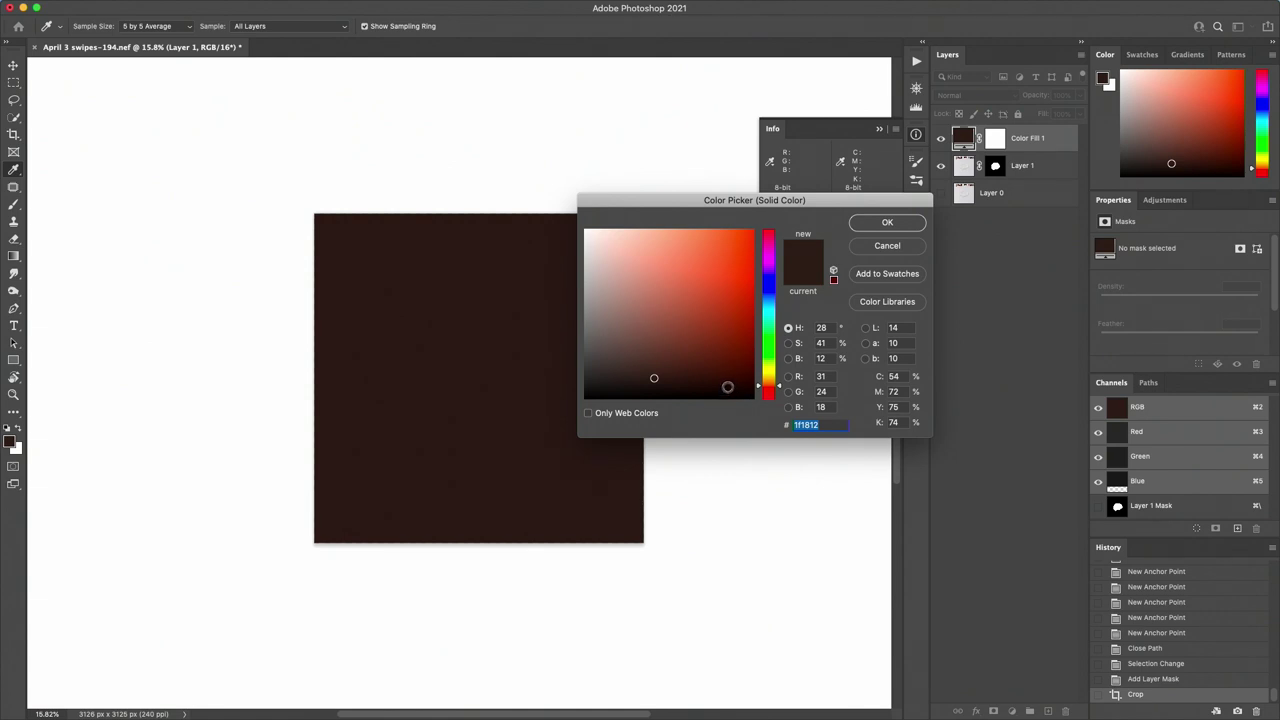
type("fffffffff")
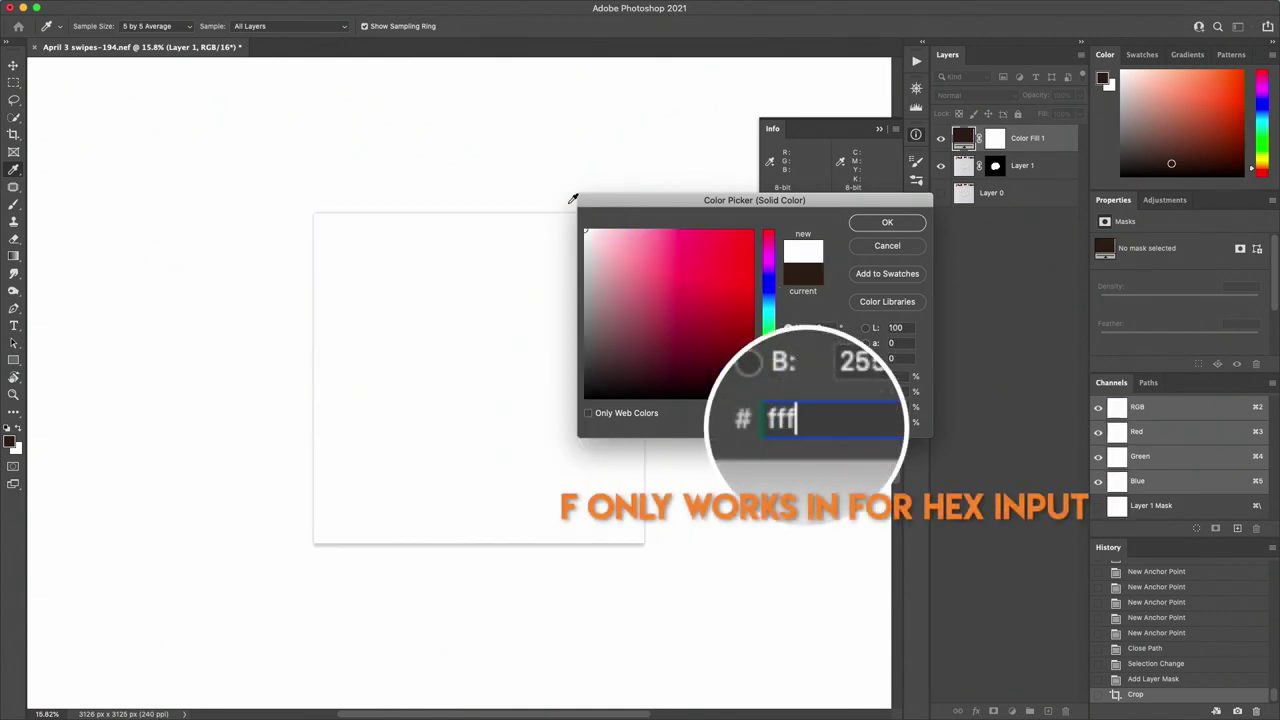
type("fff")
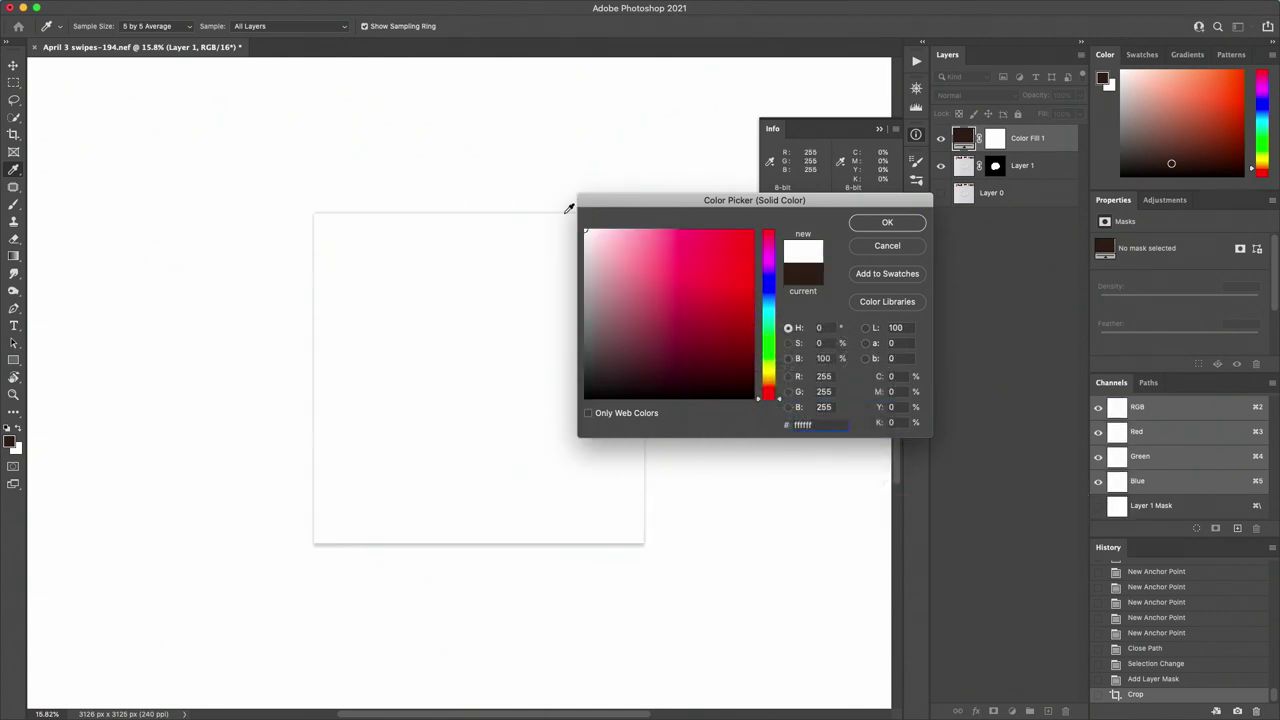
key("Return")
key("c")
left_click_drag(1050, 152, 1056, 178)
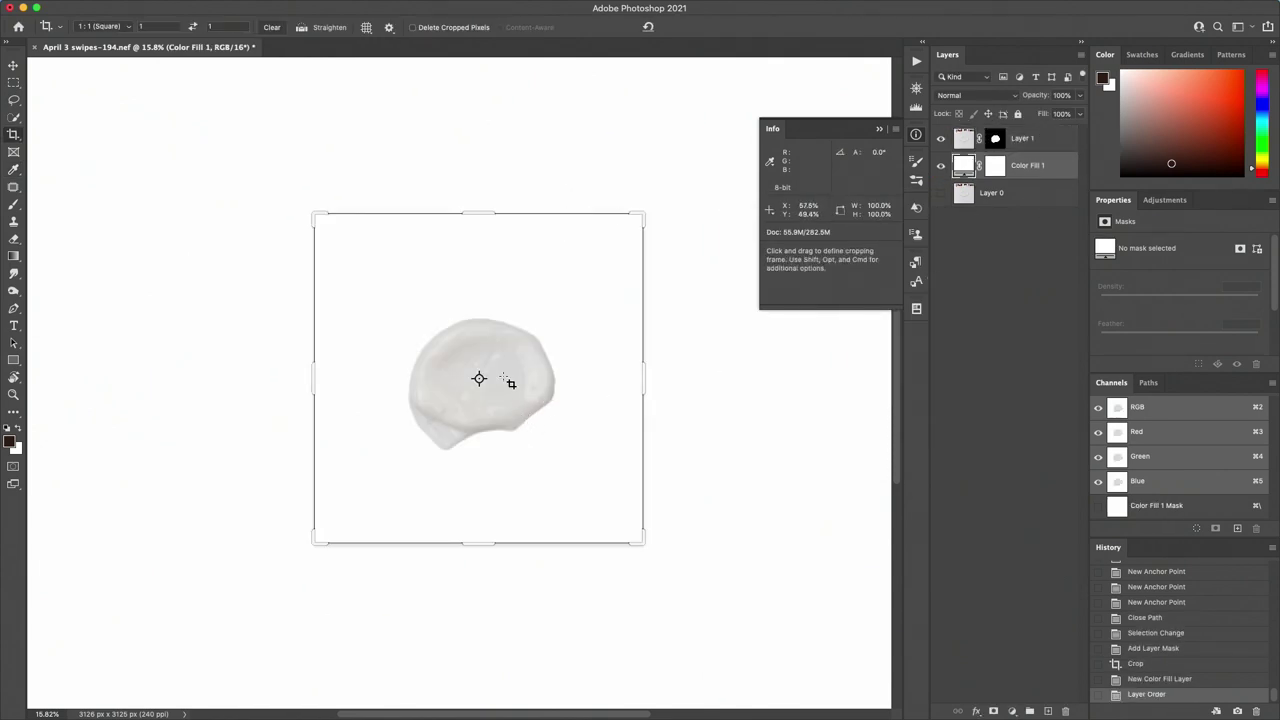
key("v")
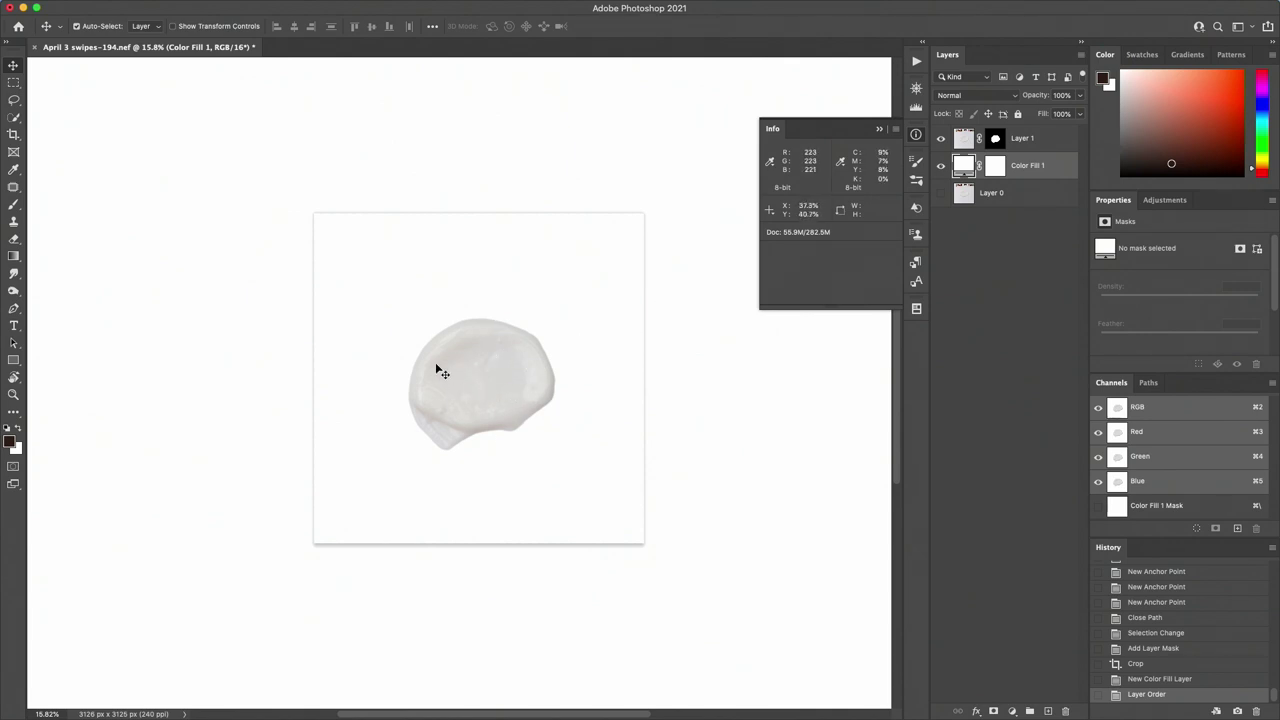
left_click(1057, 140)
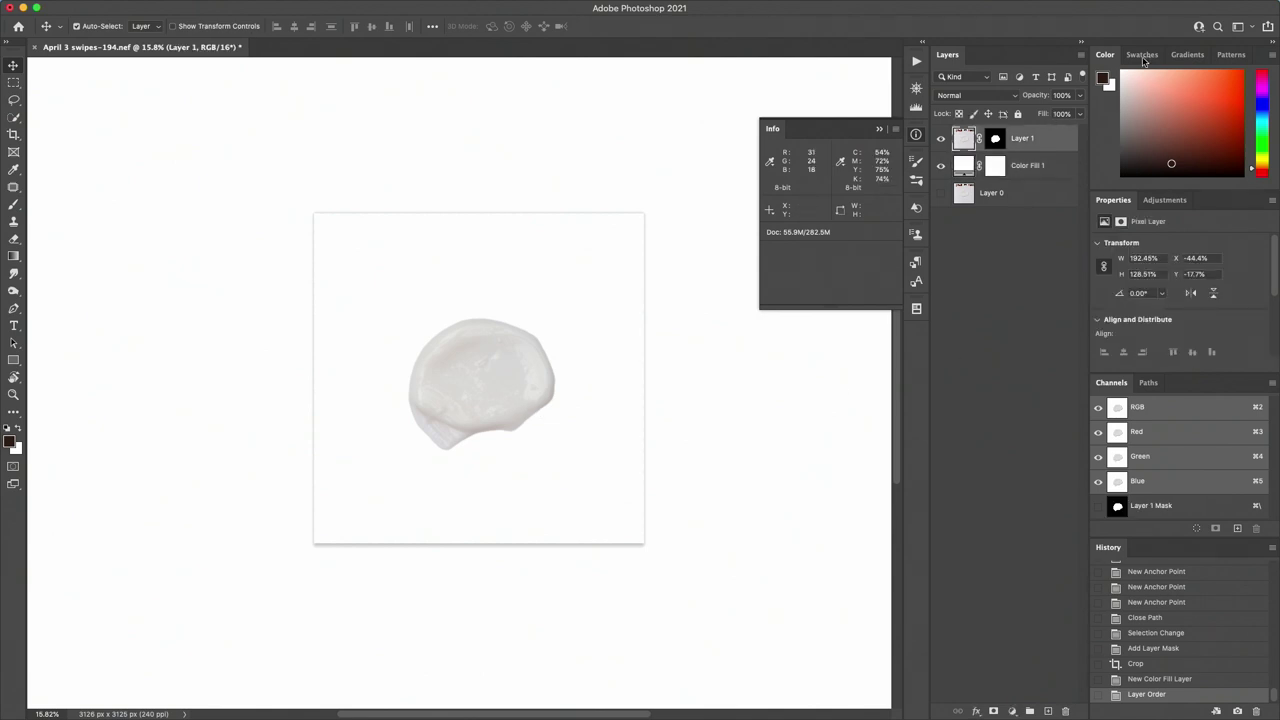
- Add a Levels adjustment layer clipped to Layer 1
left_click(1171, 203)
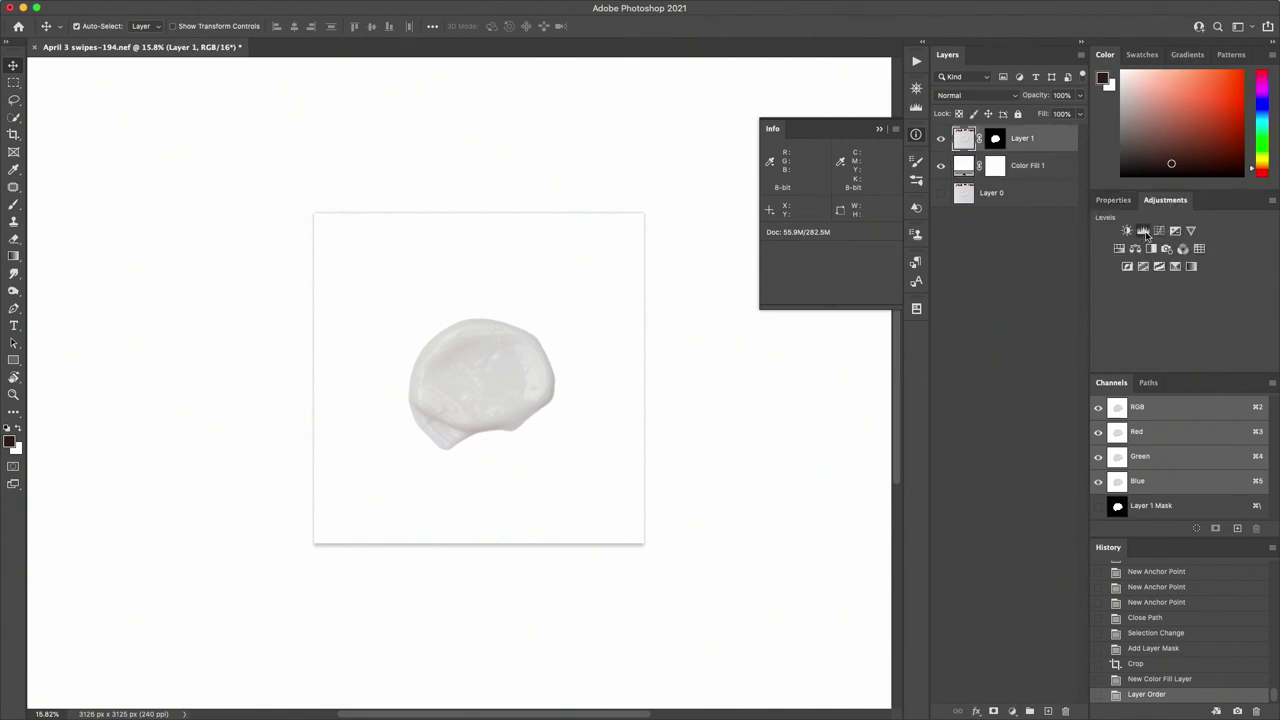
left_click(1146, 232)
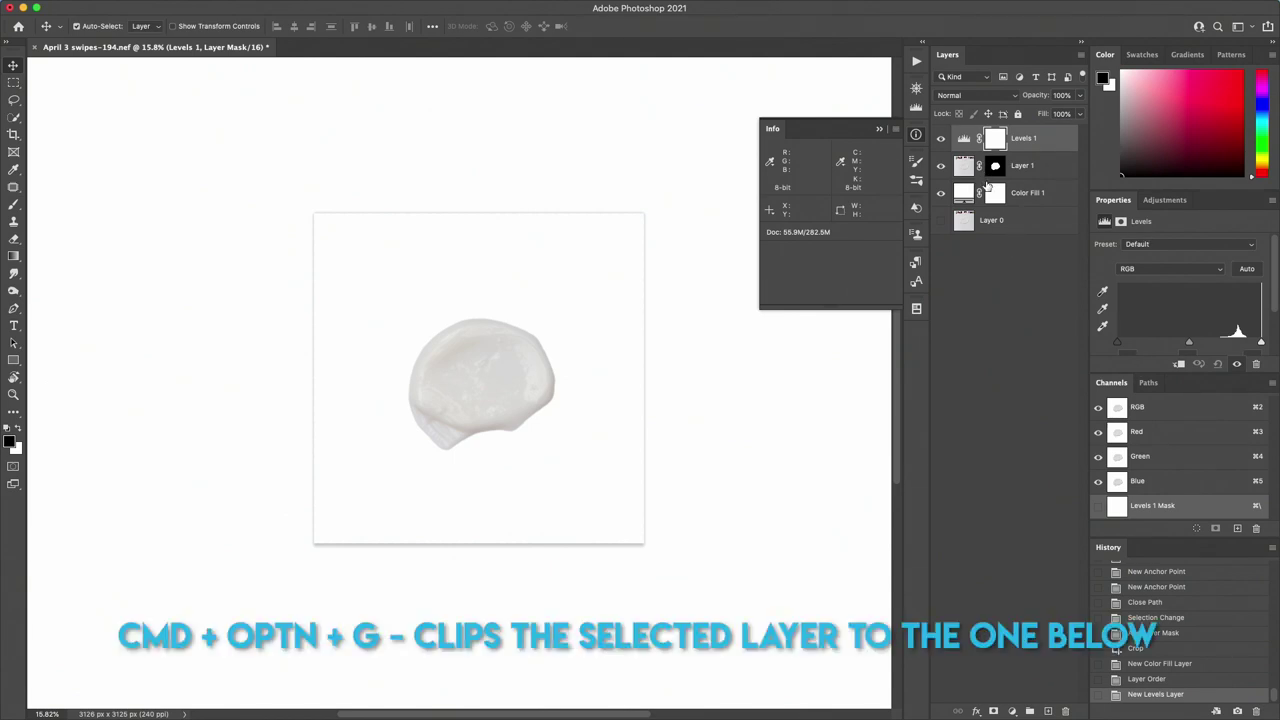
key("super+alt+g")
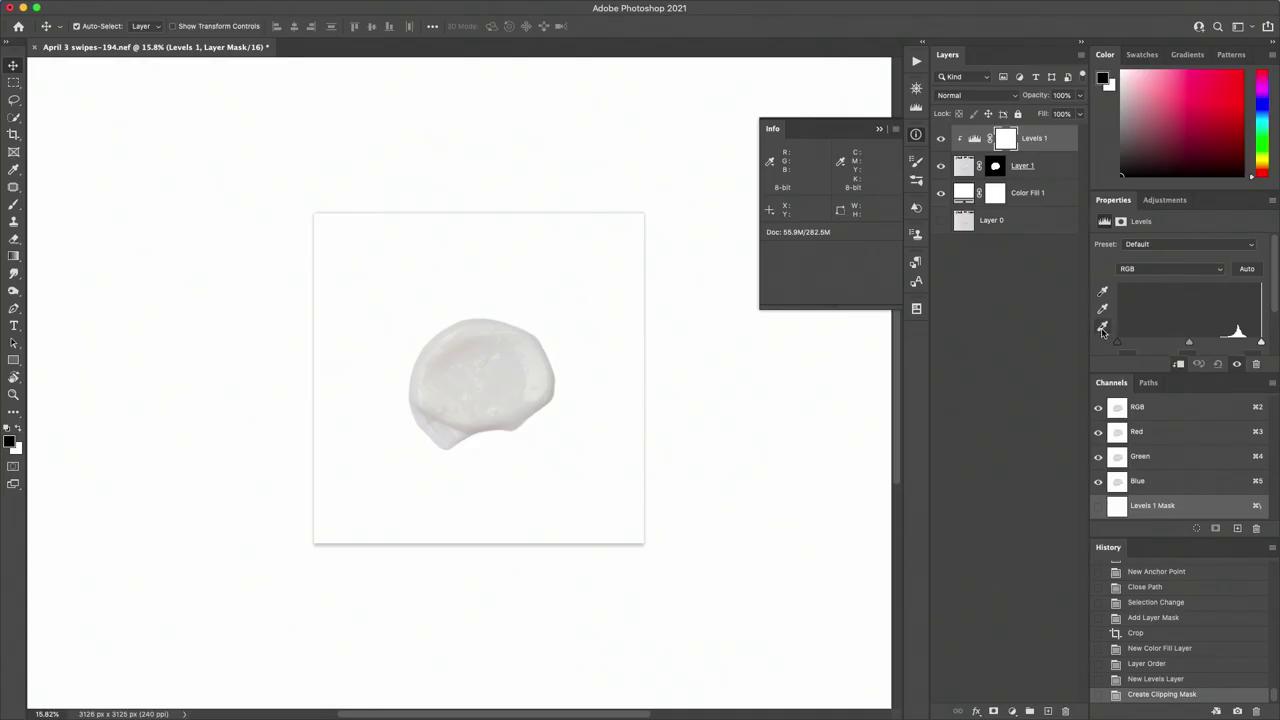
- Set the Levels white point by sampling a bright area of the cream swipe
left_click(1102, 328)
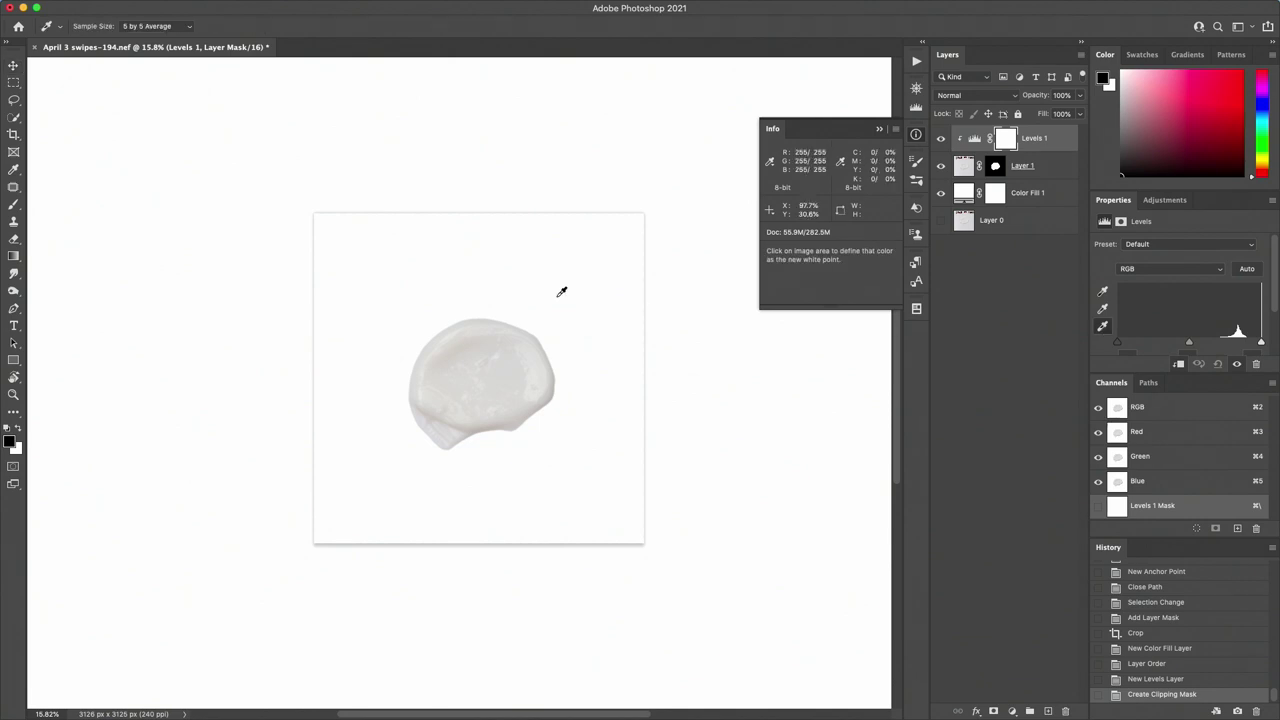
left_click(511, 406)
left_click_drag(511, 406, 511, 354)
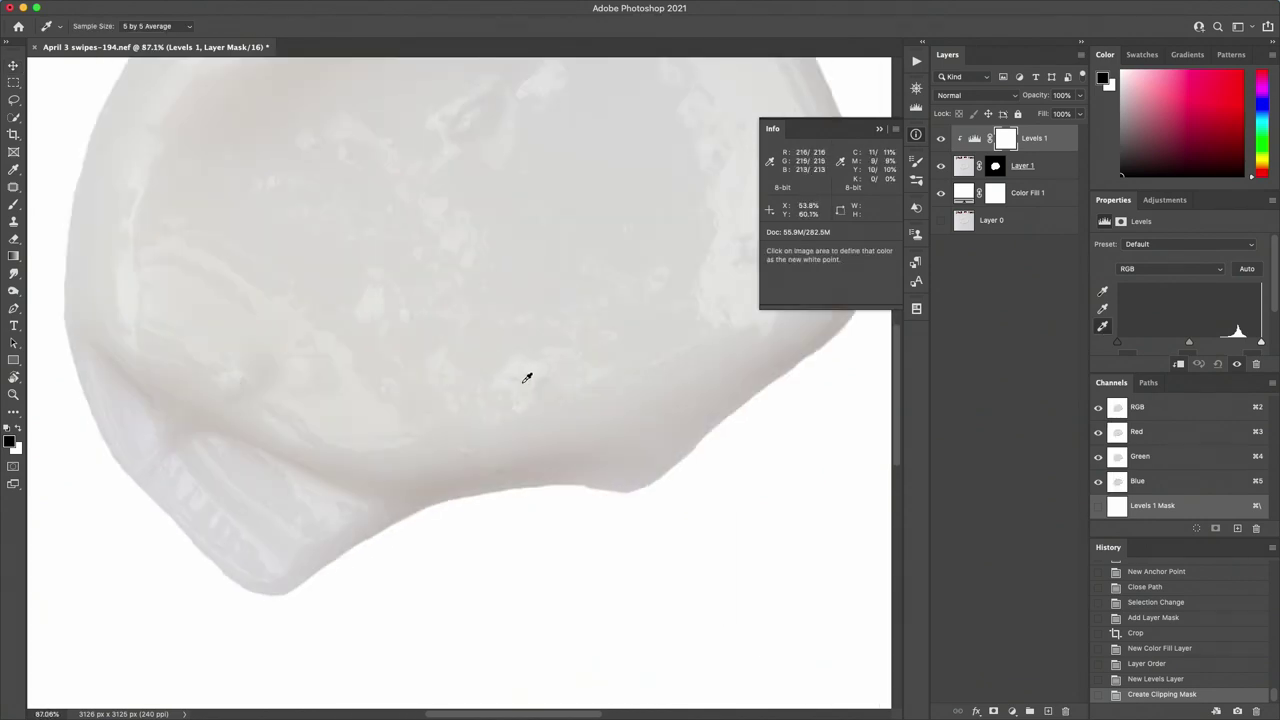
scroll(520, 400, "up", 1)
scroll(520, 400, "right", 1)
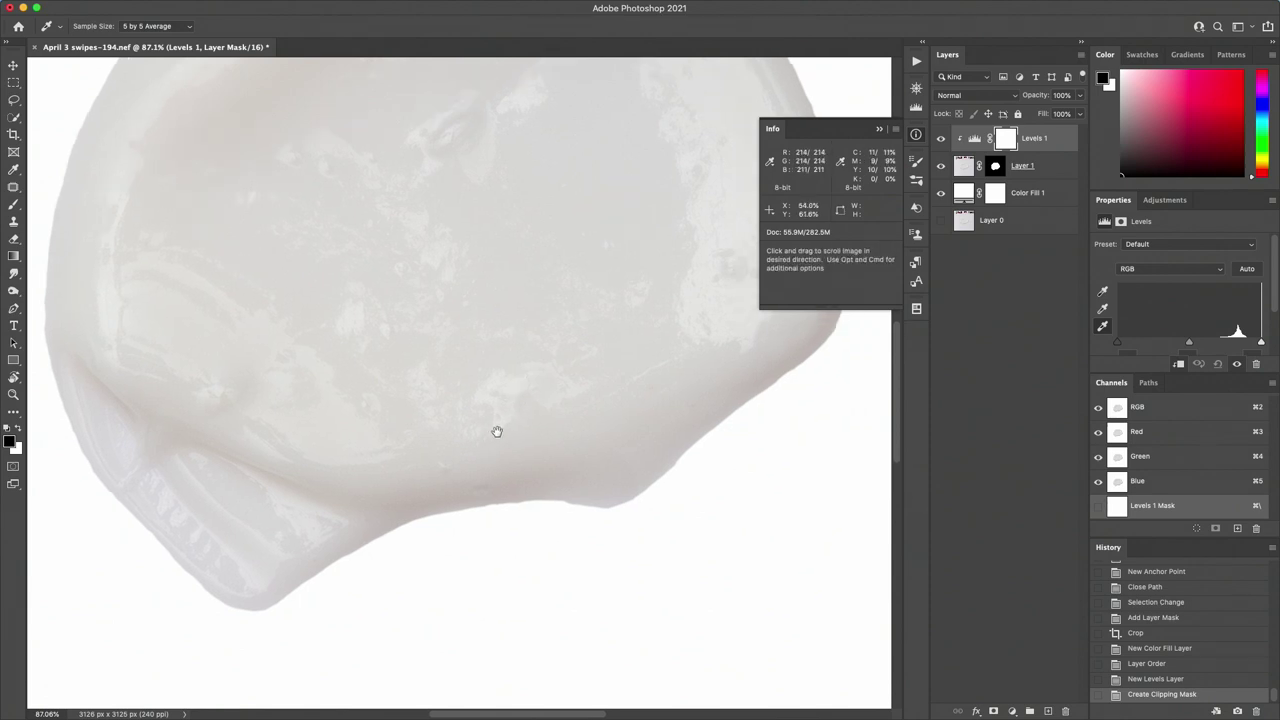
left_click(502, 393)
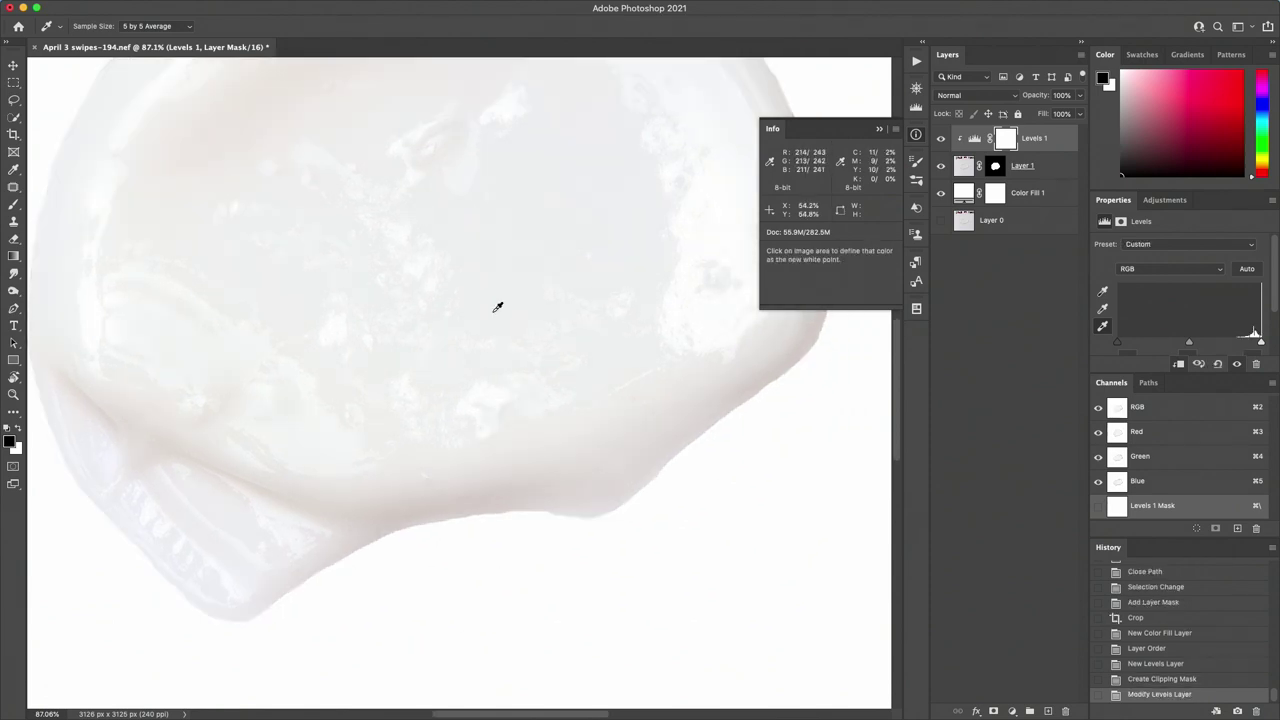
left_click_drag(590, 386, 560, 400)
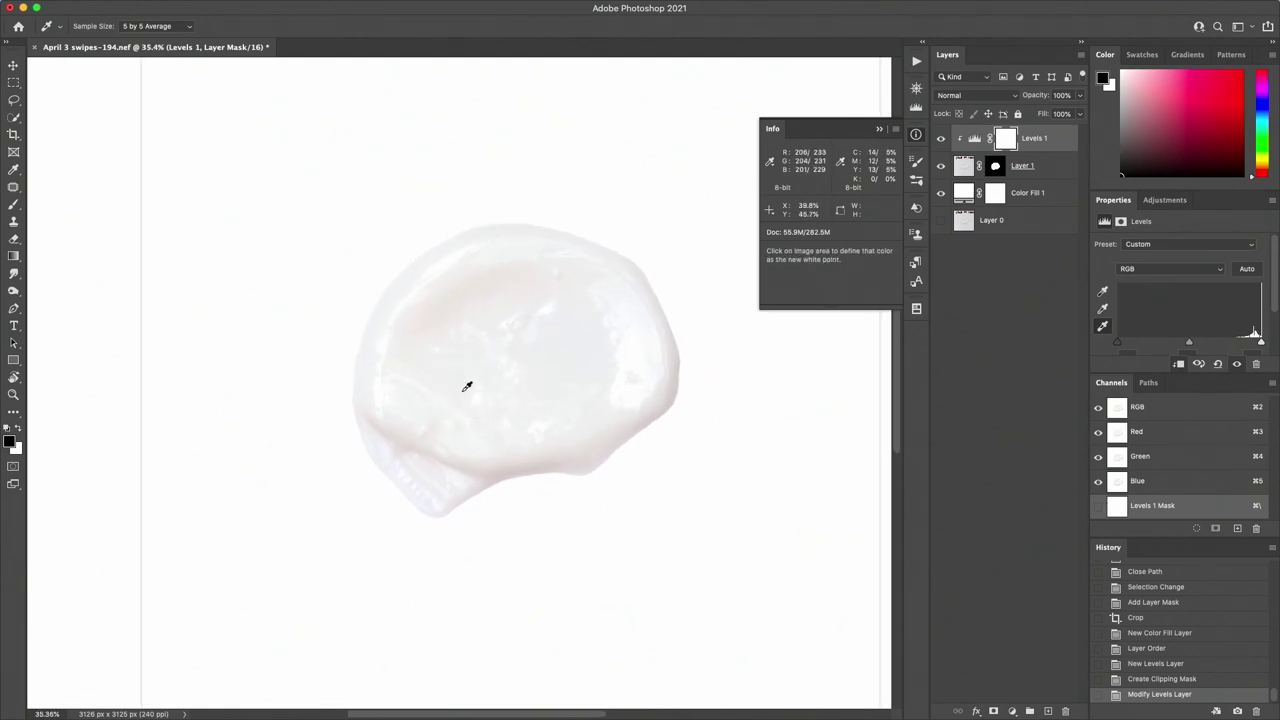
key("v")
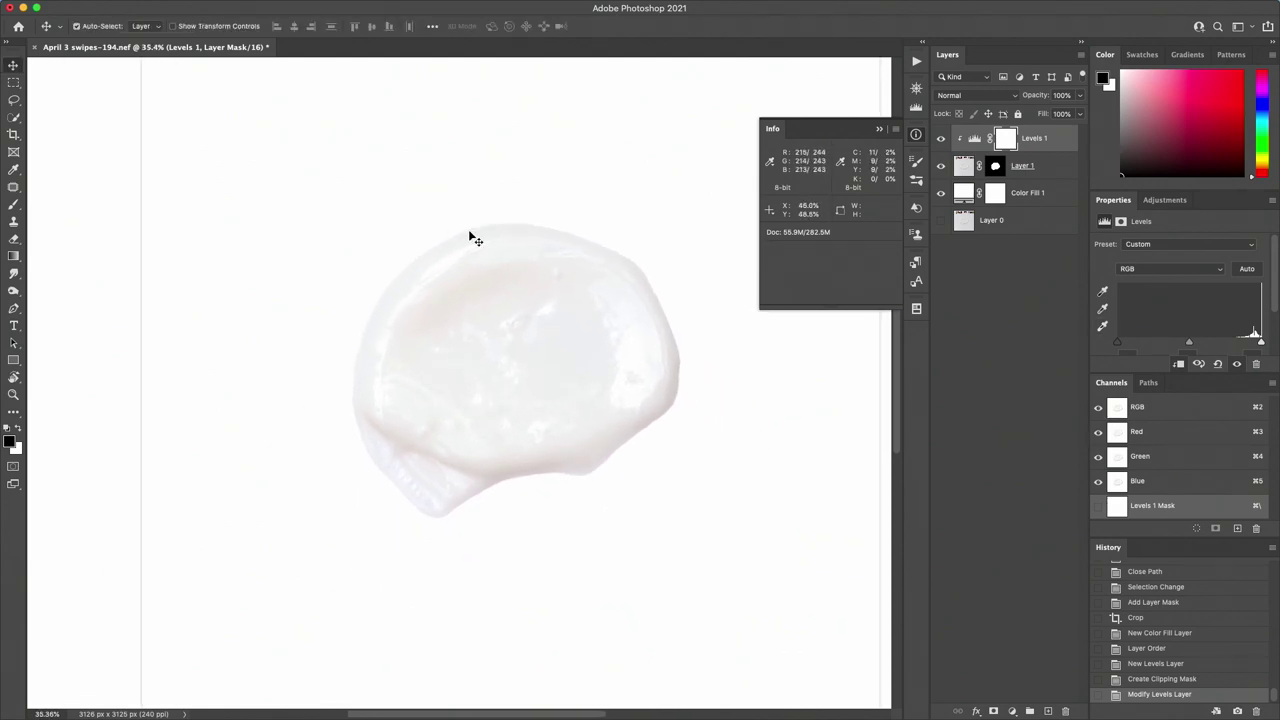
double_click(1054, 172)
- Add a tight Multiply drop shadow to Layer 1 with adjusted distance and opacity
left_click_drag(660, 465, 557, 434)
left_click_drag(855, 354, 782, 324)
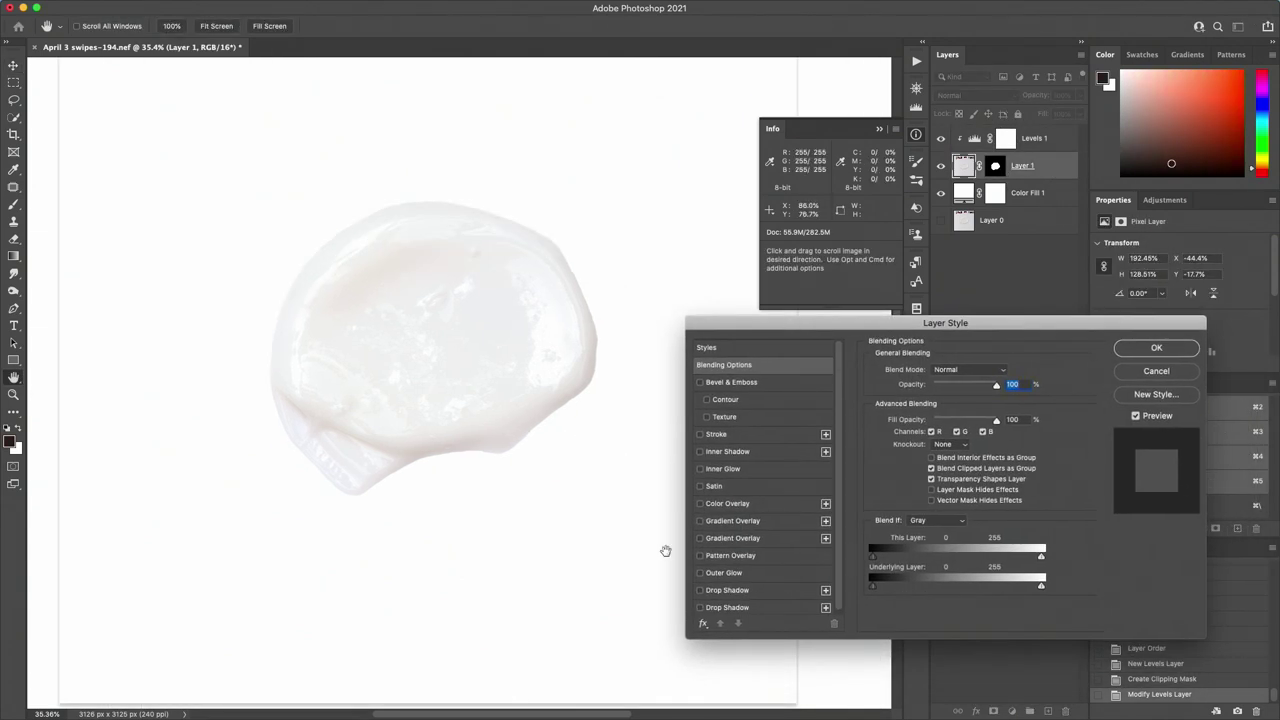
left_click(700, 591)
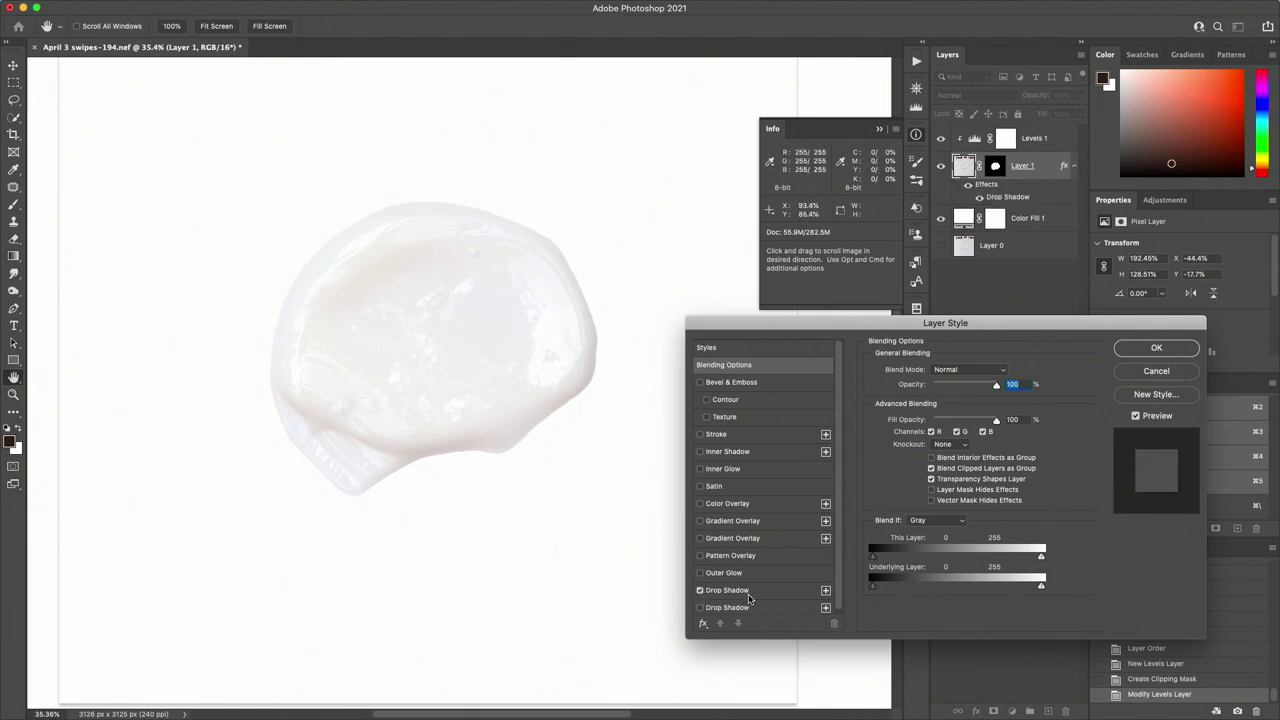
left_click(740, 591)
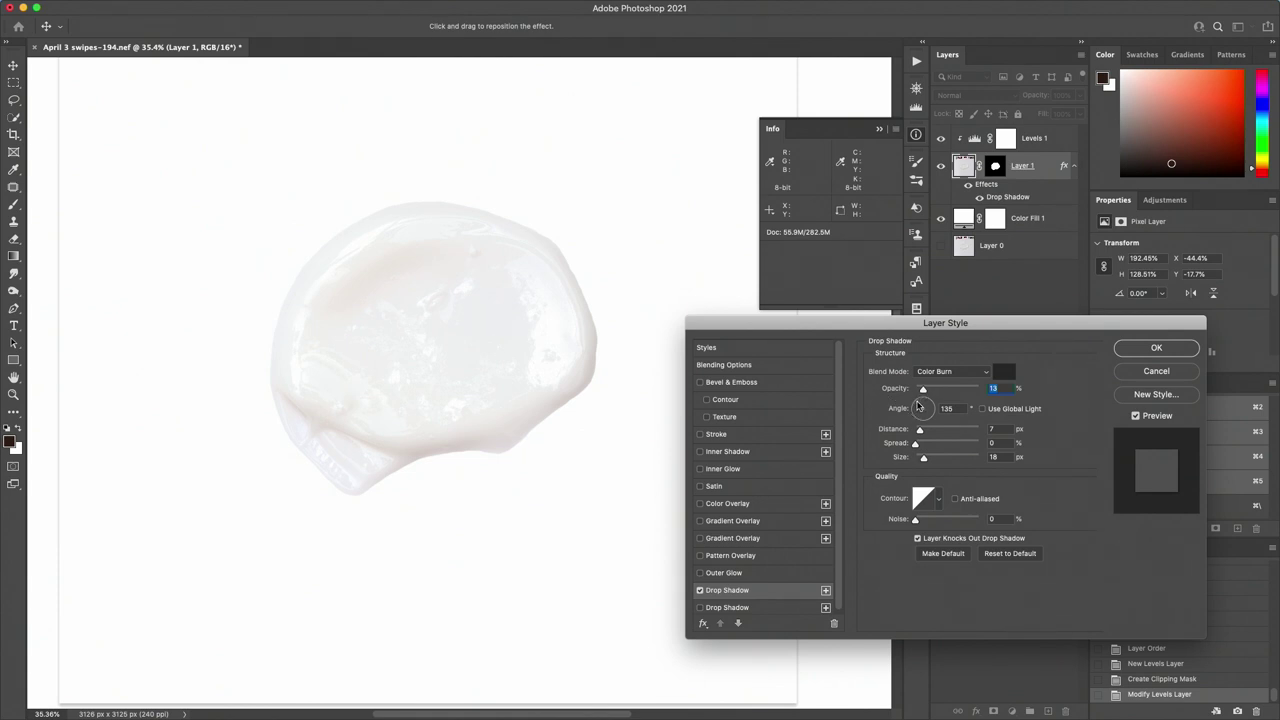
left_click_drag(508, 429, 542, 483)
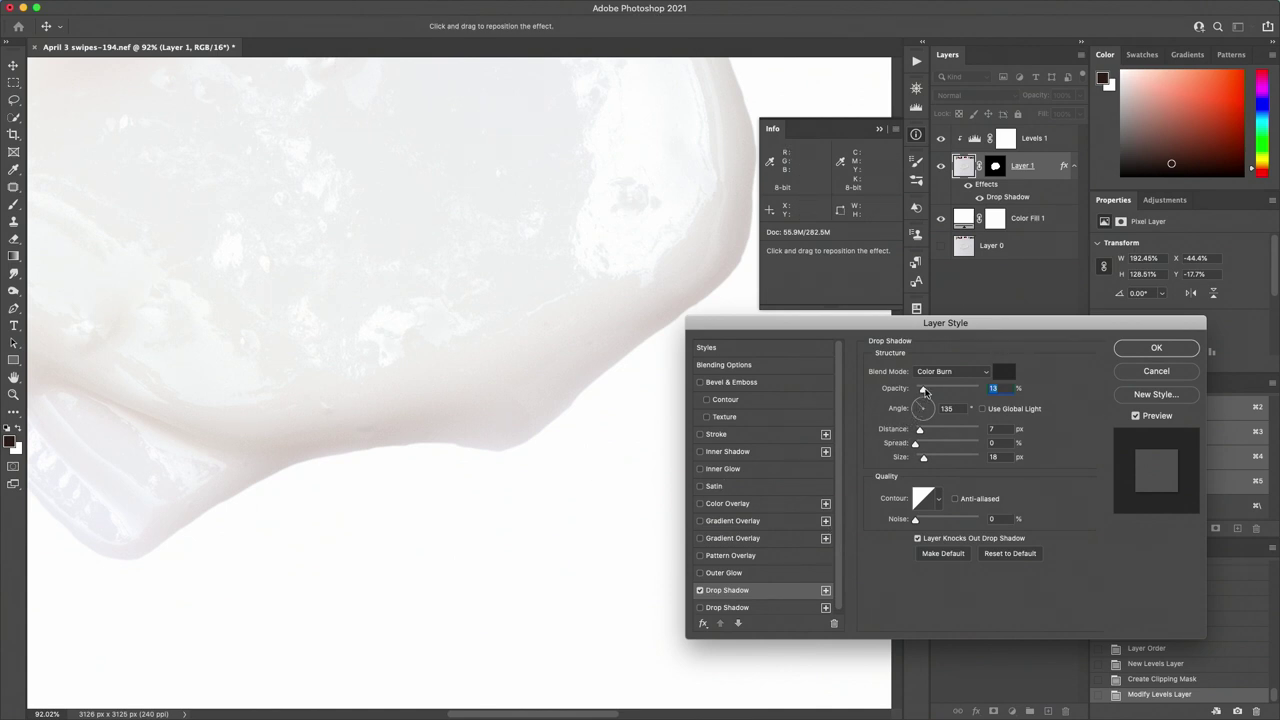
key("shift+minus")
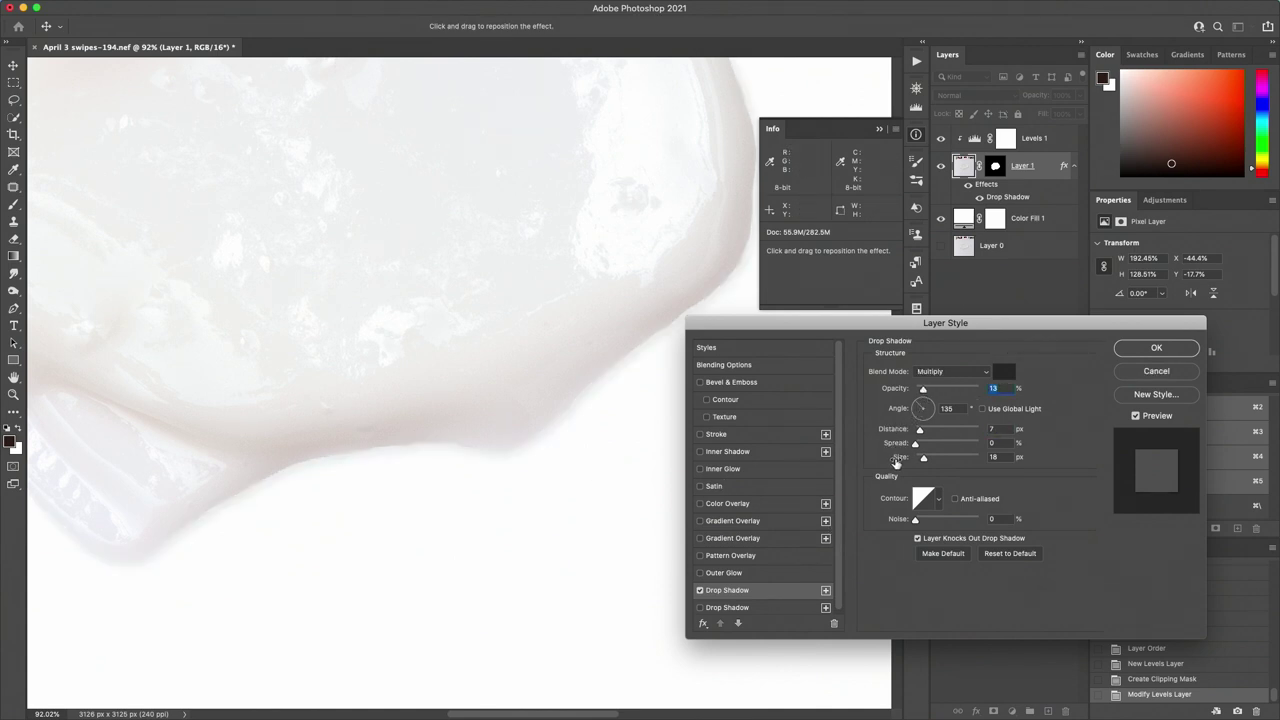
left_click_drag(895, 430, 879, 456)
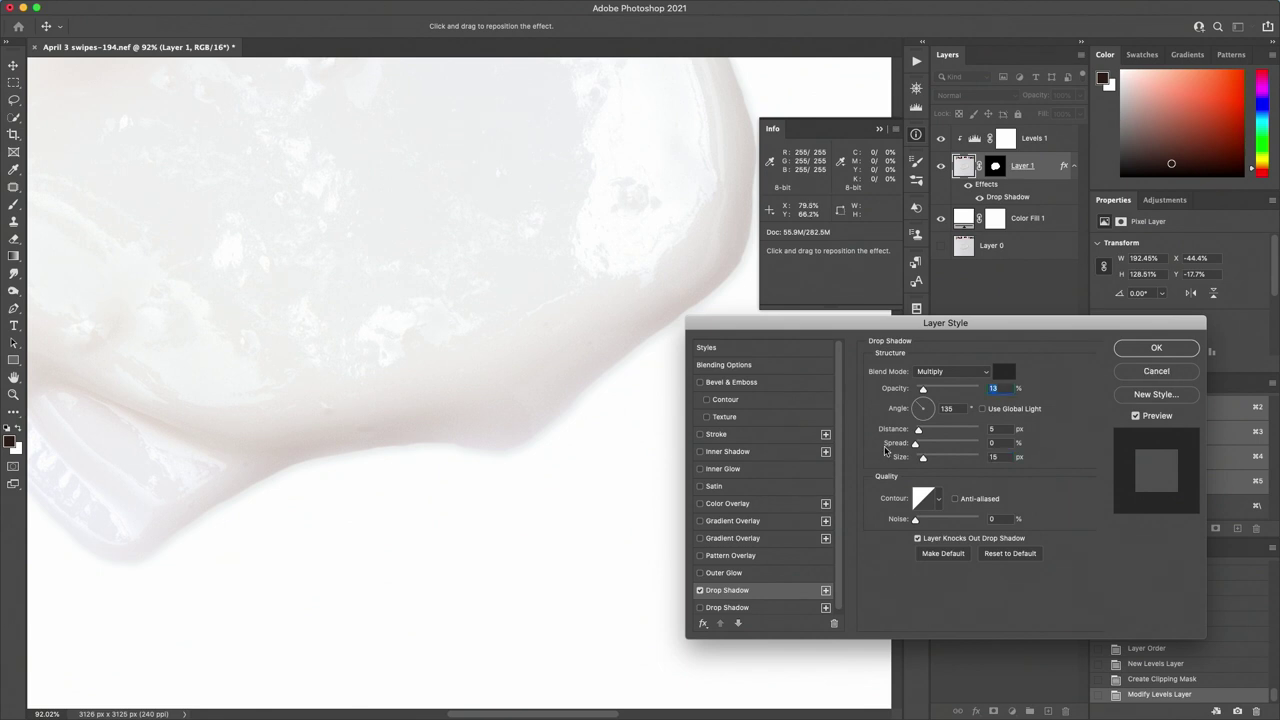
left_click(899, 390)
left_click_drag(900, 396, 880, 436)
- Add a second faint drop shadow at 6% opacity, 13 px distance, 69 px size
left_click(701, 608)
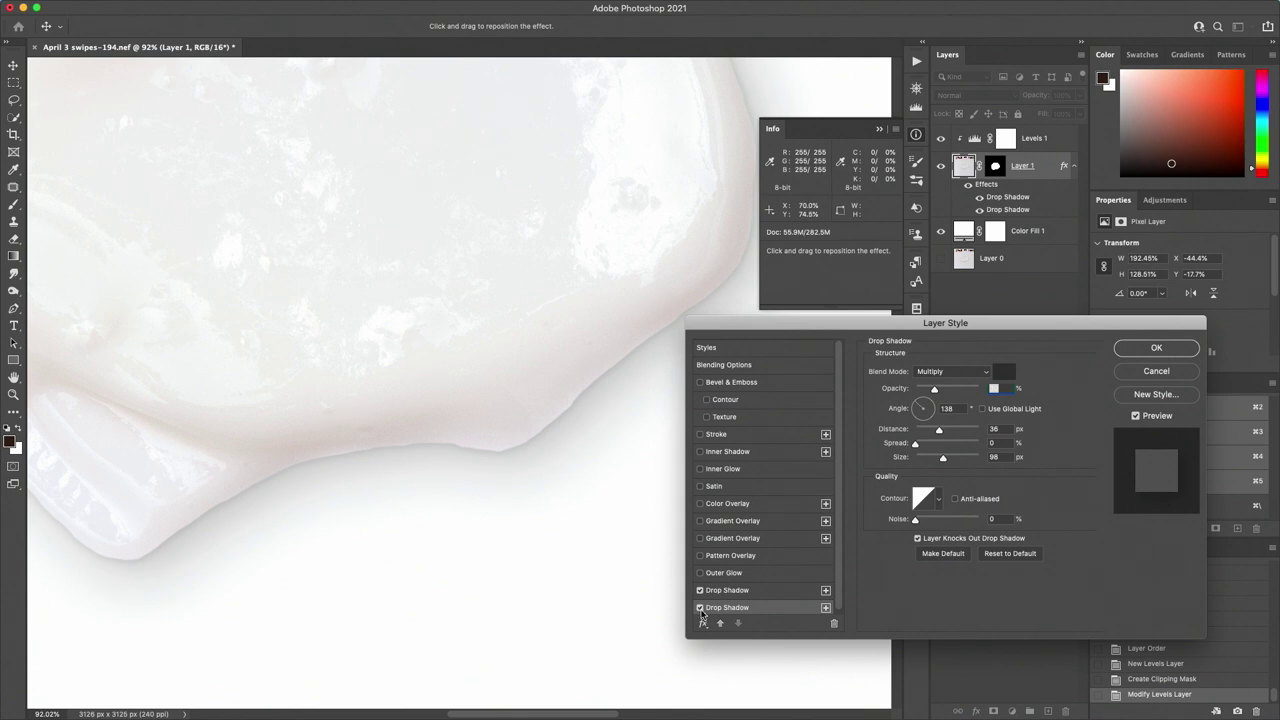
left_click(701, 609)
left_click(701, 608)
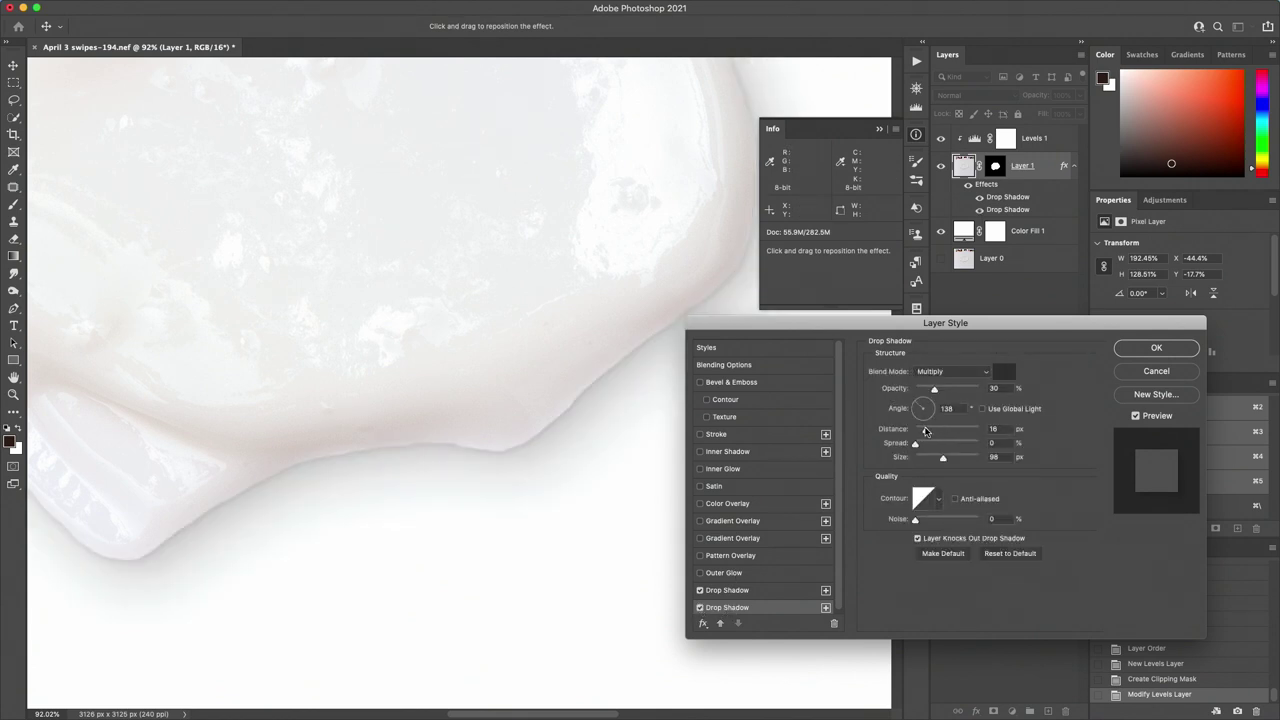
left_click_drag(925, 431, 918, 389)
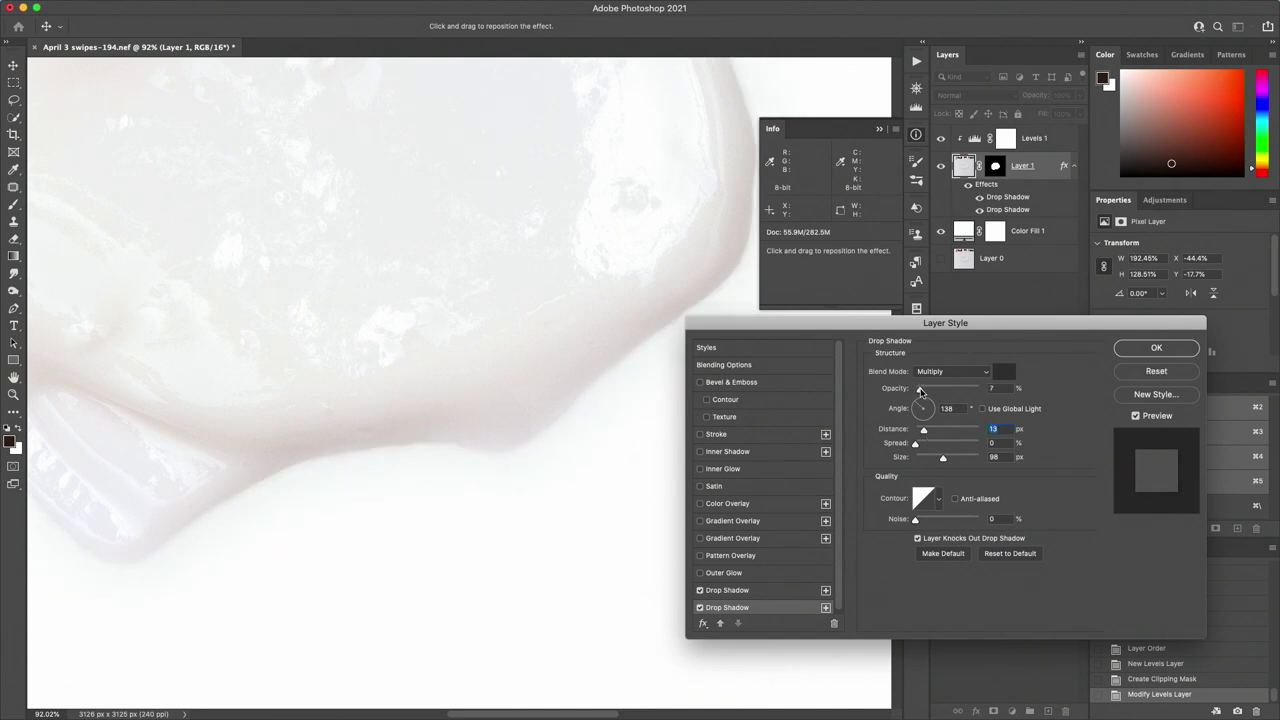
left_click_drag(922, 391, 919, 389)
left_click_drag(935, 459, 933, 459)
left_click(1157, 348)
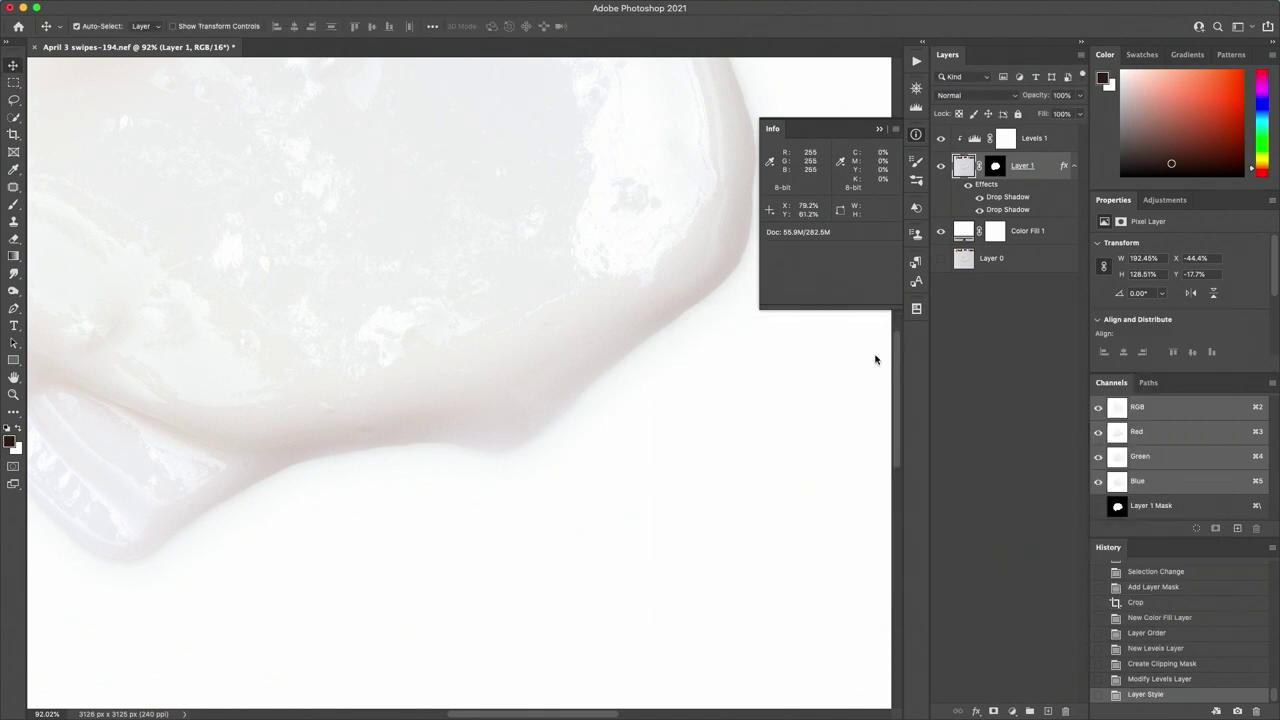
- Toggle Layer 1's drop shadow effects off and on to compare
key("super+0")
scroll(660, 470, "down", 5)
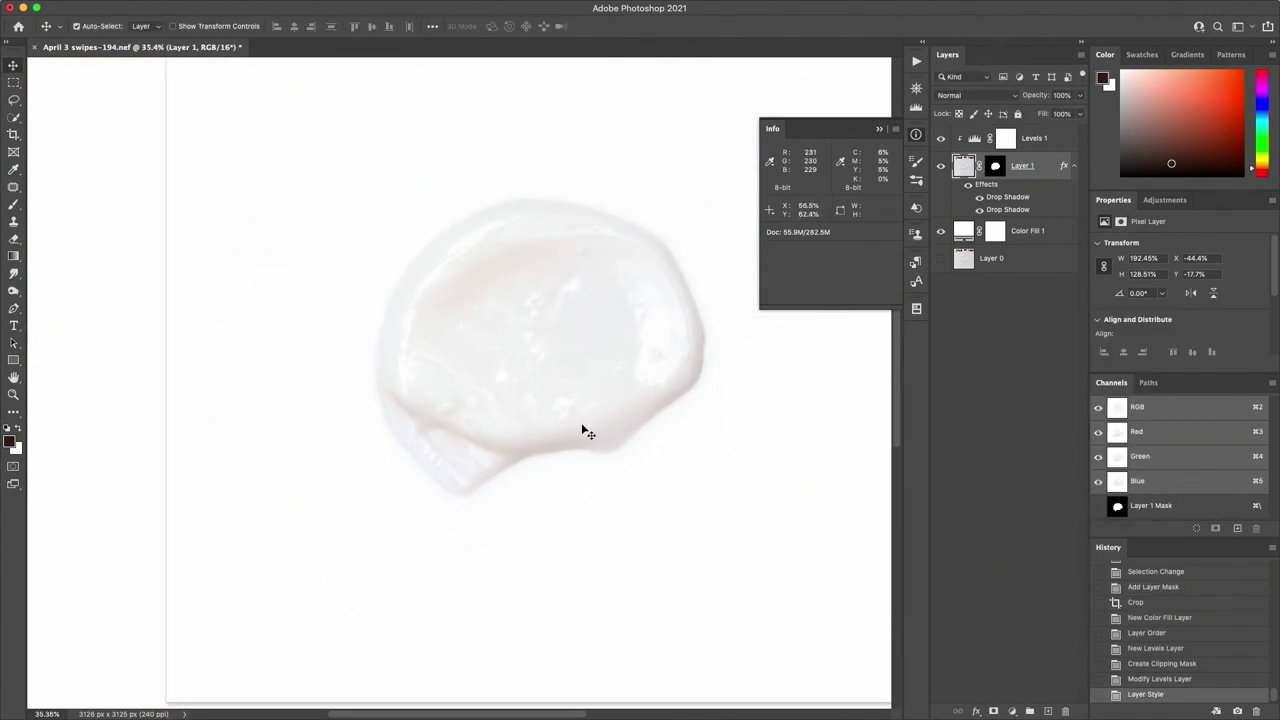
left_click(968, 186)
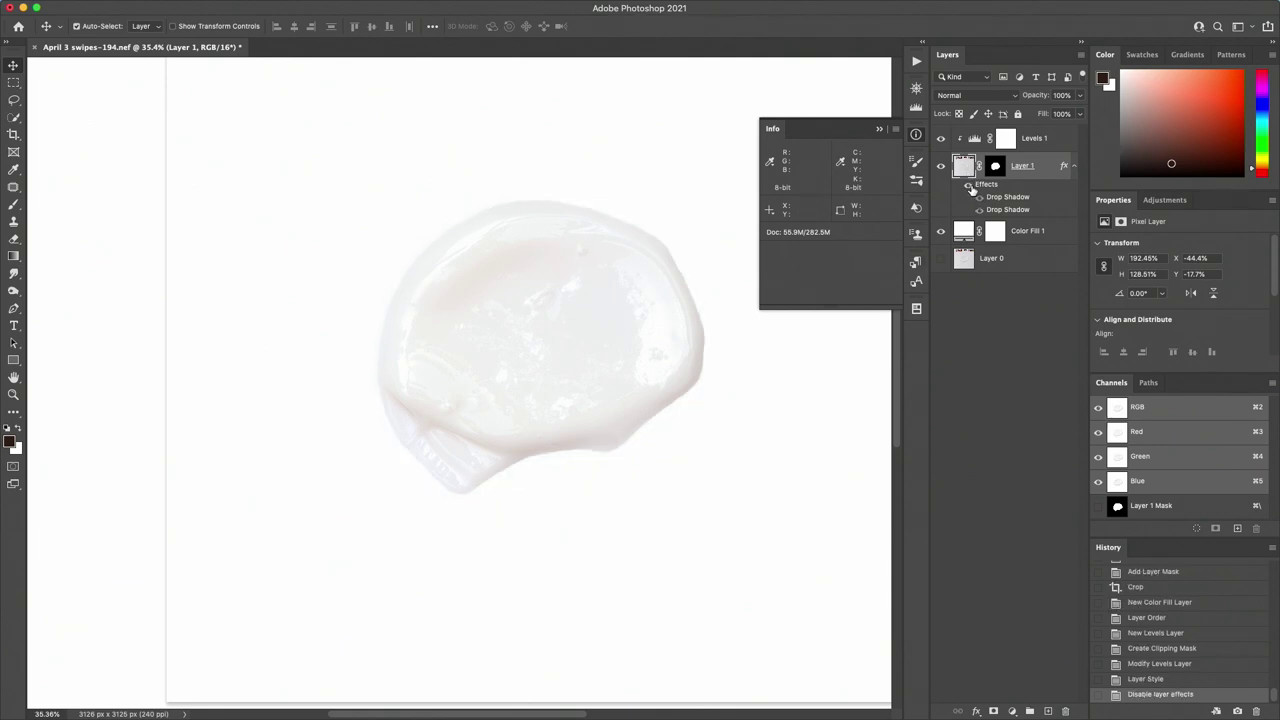
left_click(968, 186)
left_click(969, 186)
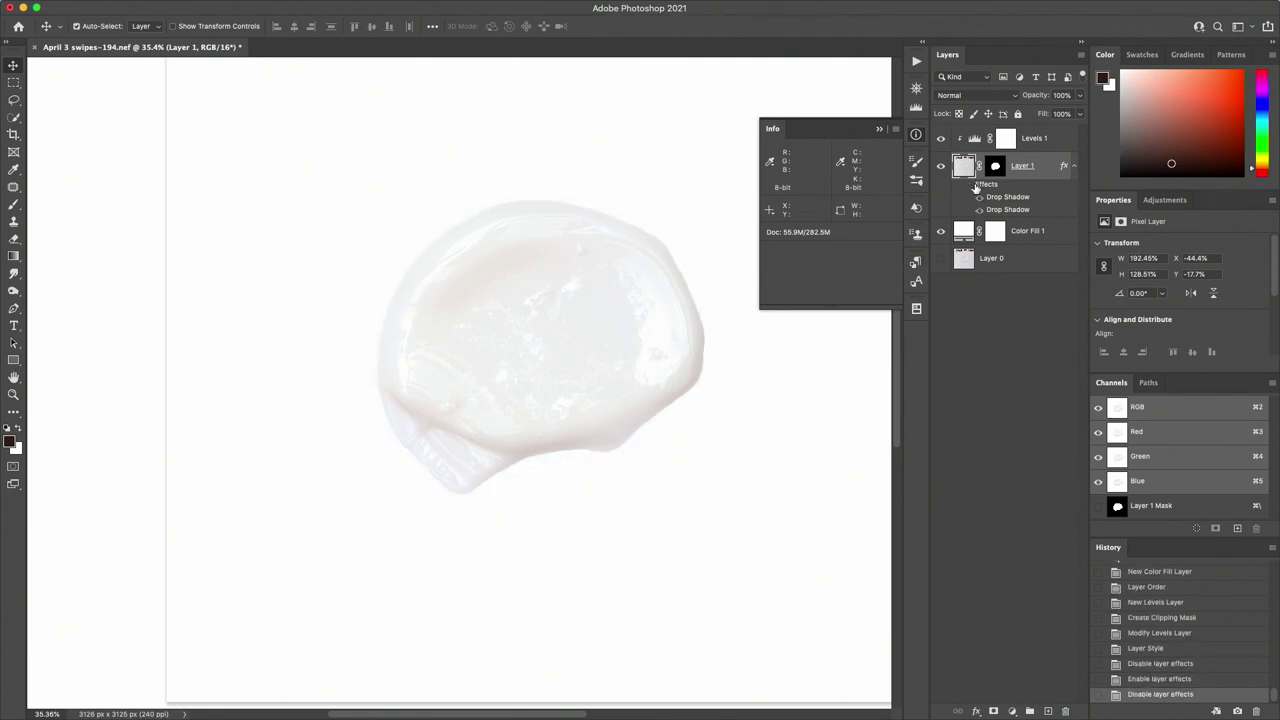
left_click(969, 186)
- Zoom out to the whole canvas and hide the white Color Fill 1 layer
key("z")
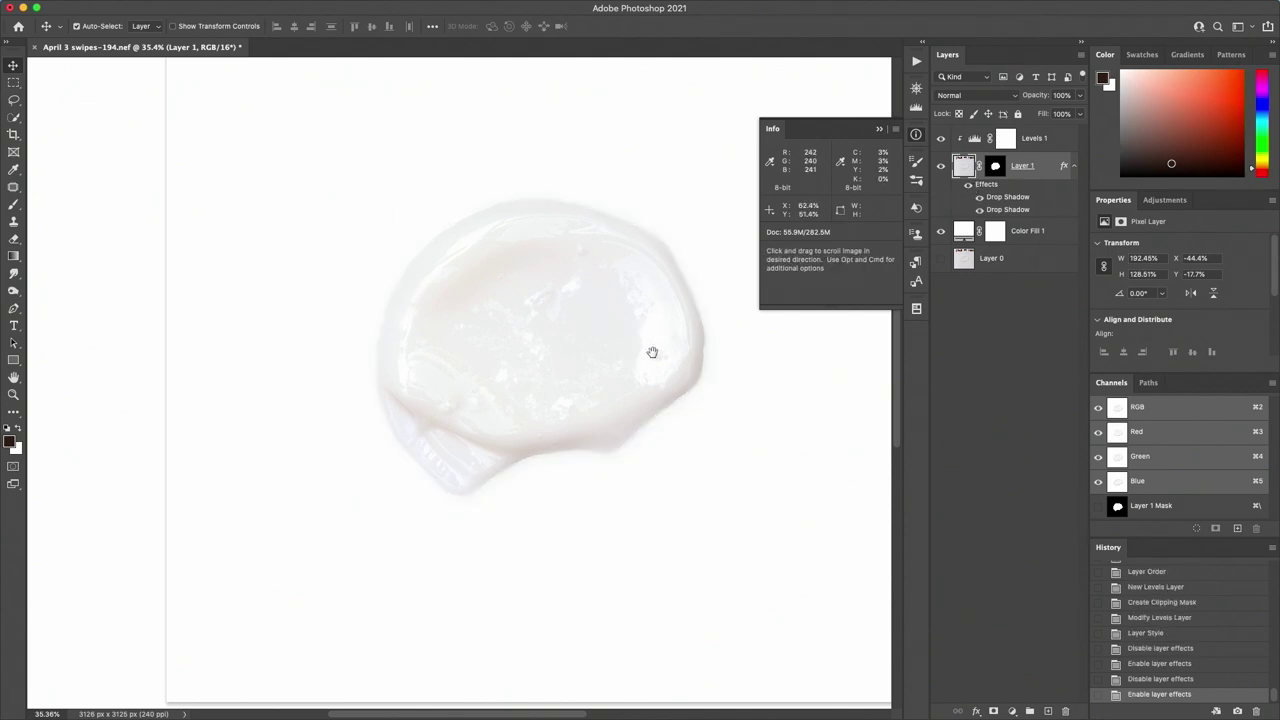
left_click(648, 391, "alt")
scroll(551, 420, "right", 3)
scroll(590, 380, "left", 2)
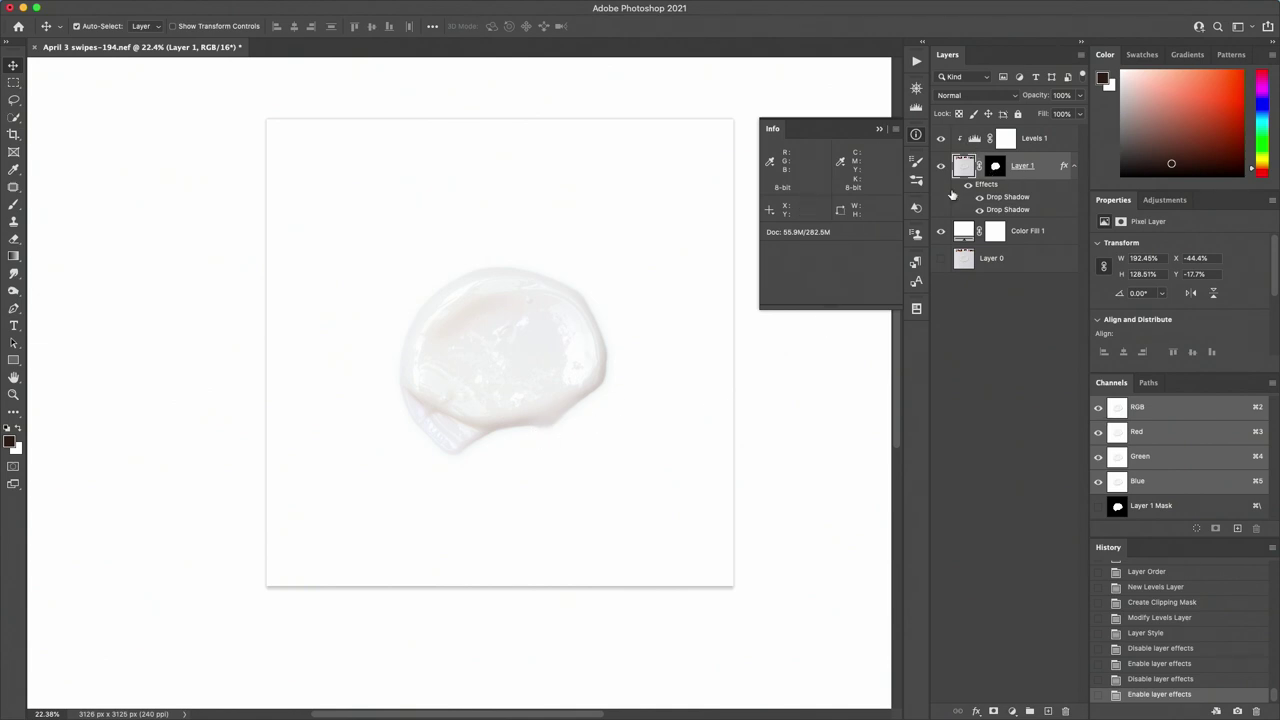
left_click(941, 233)
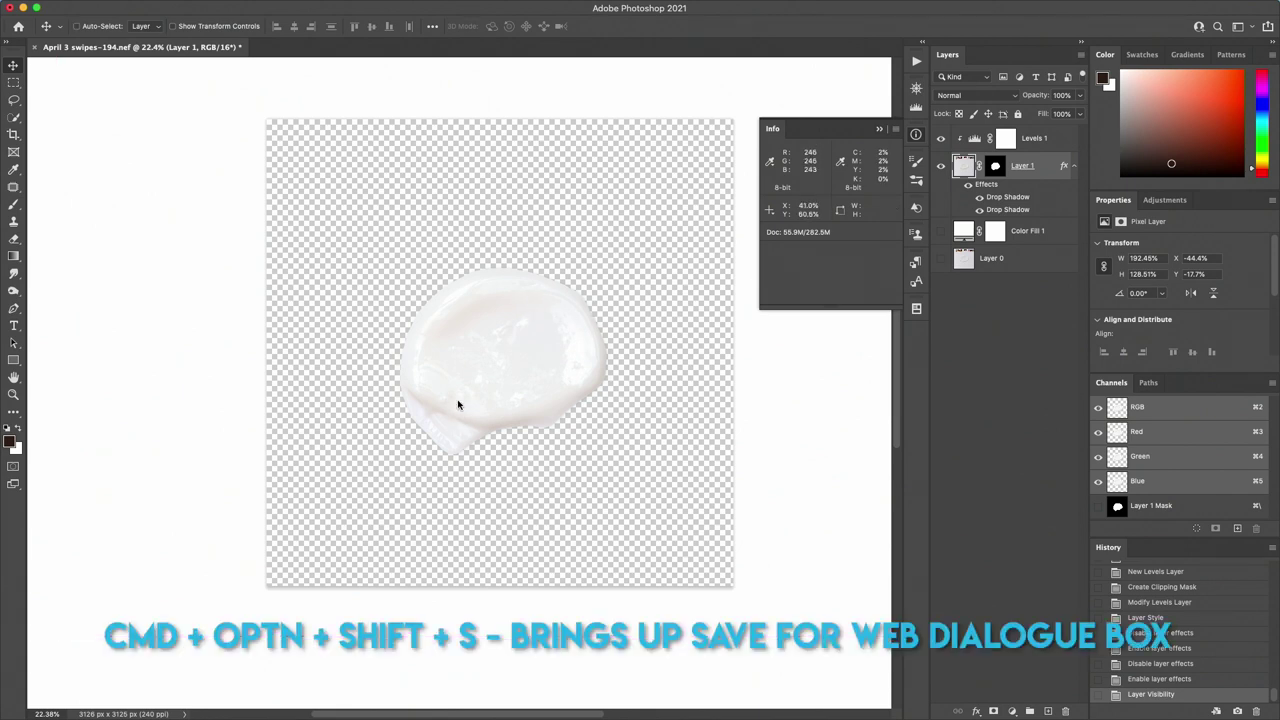
- Set the Save for Web export to PNG-24 with transparency and fit the whole swipe at 12.5% preview
key("ctrl+alt+shift+s")
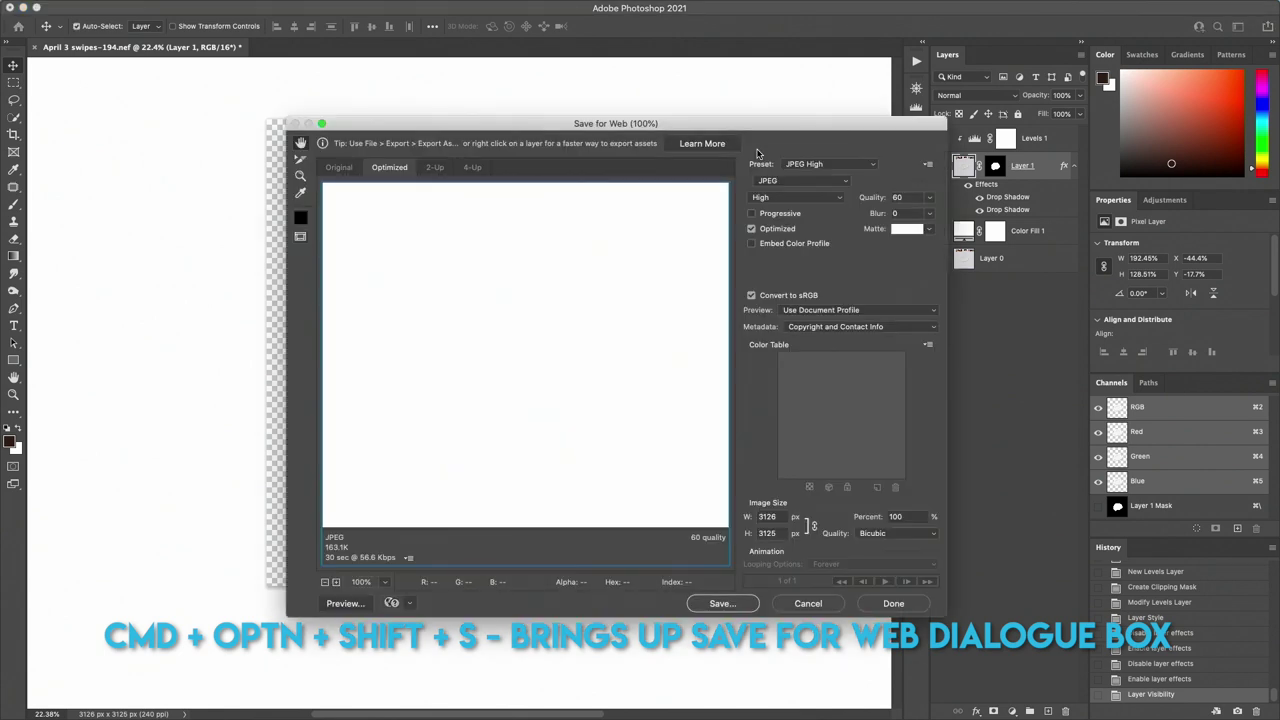
left_click(776, 182)
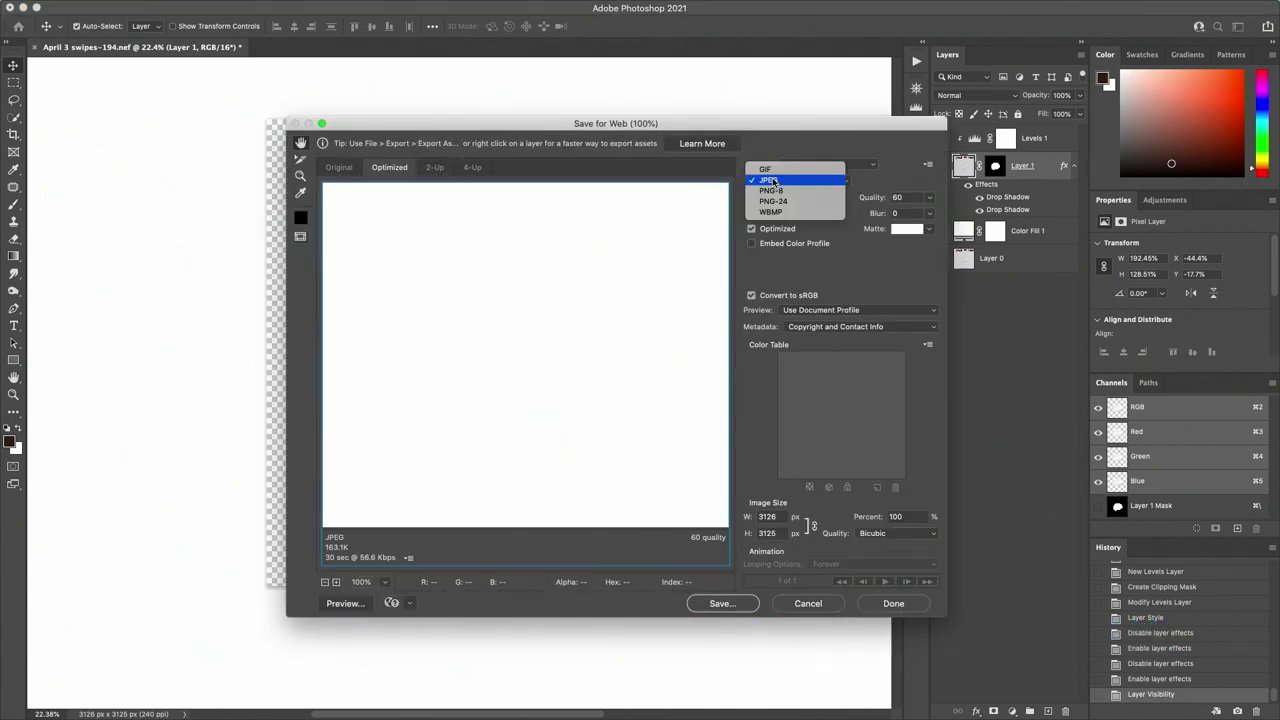
left_click(768, 181)
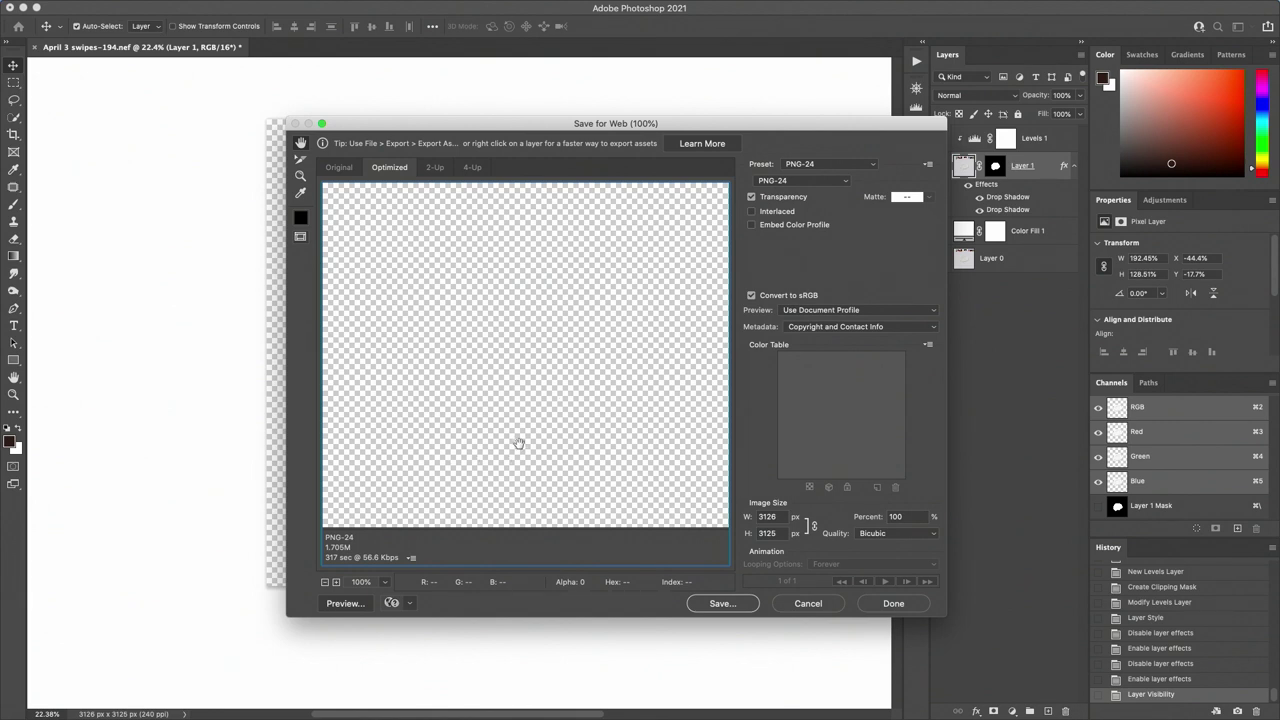
left_click_drag(517, 440, 416, 283)
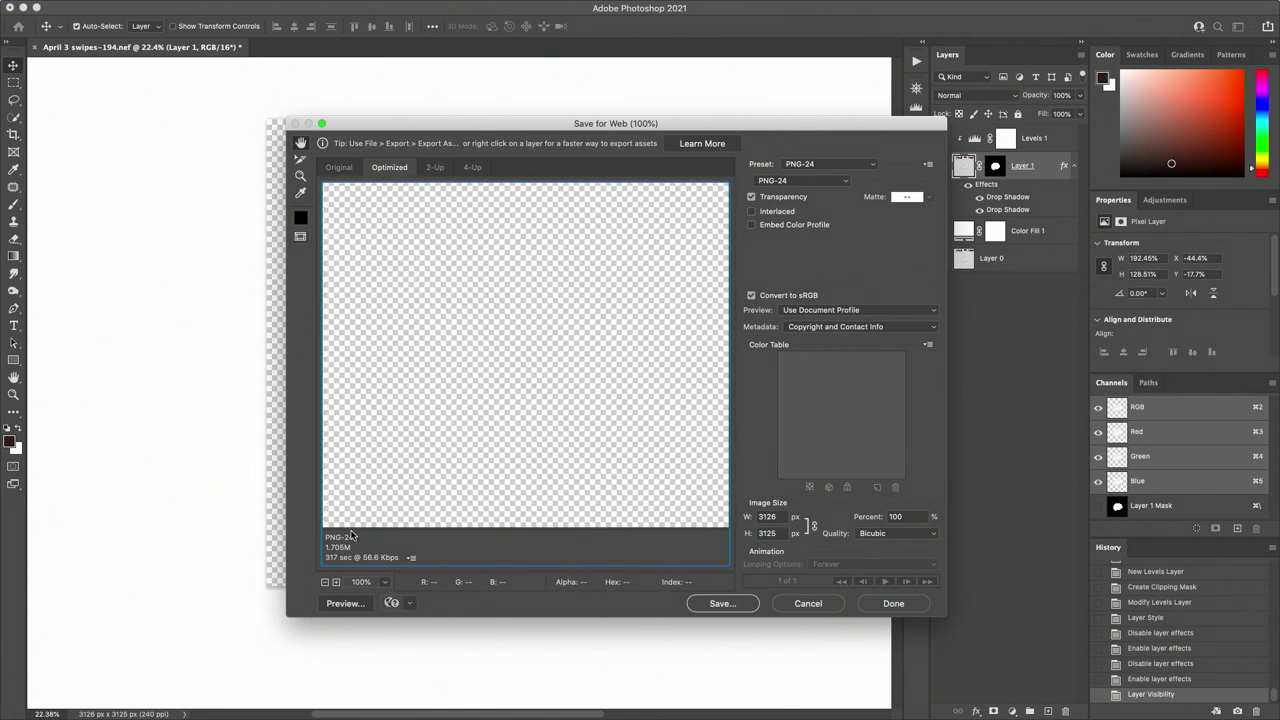
left_click(324, 581)
left_click(324, 581)
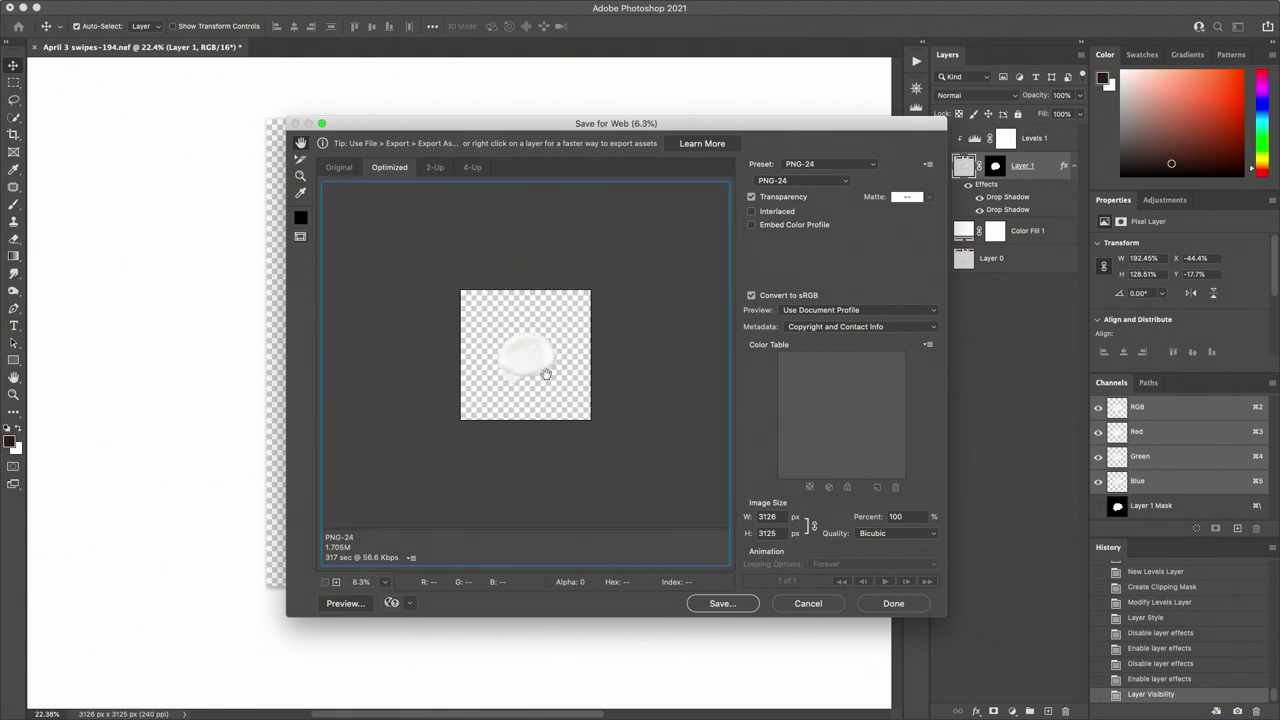
left_click(337, 582)
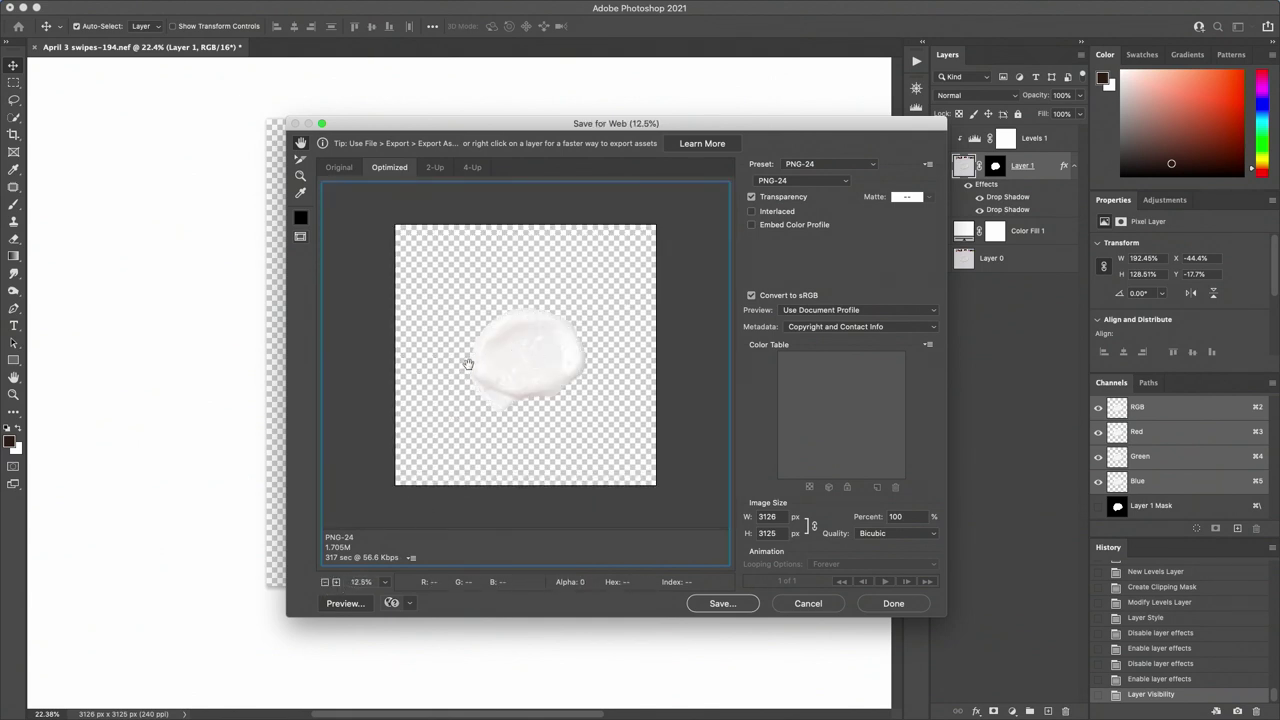